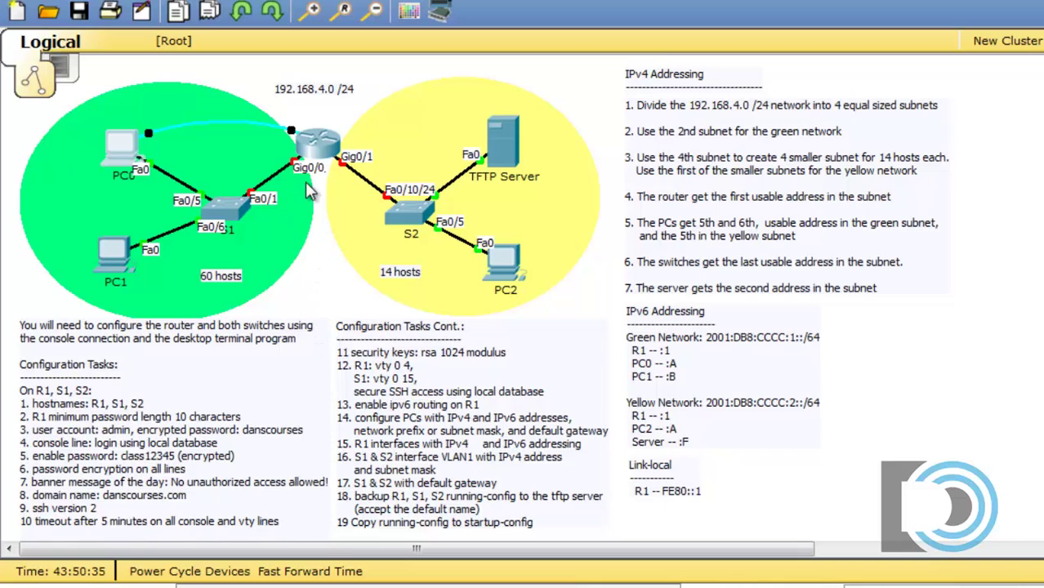
# - Open PC0's Terminal with default port settings on the router console, and move it aside
pyautogui.click(333, 150)
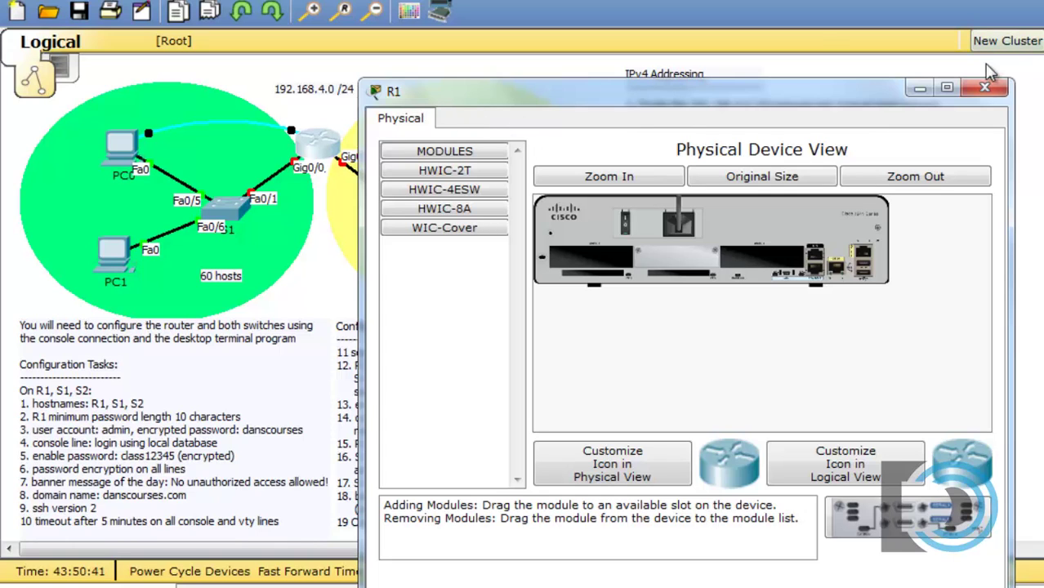
pyautogui.click(985, 88)
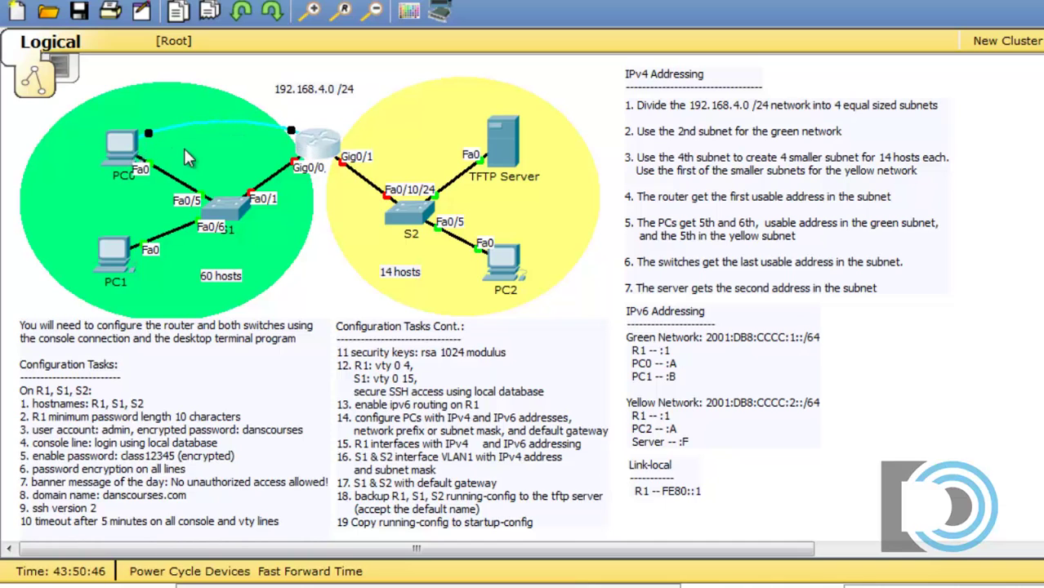
pyautogui.click(123, 147)
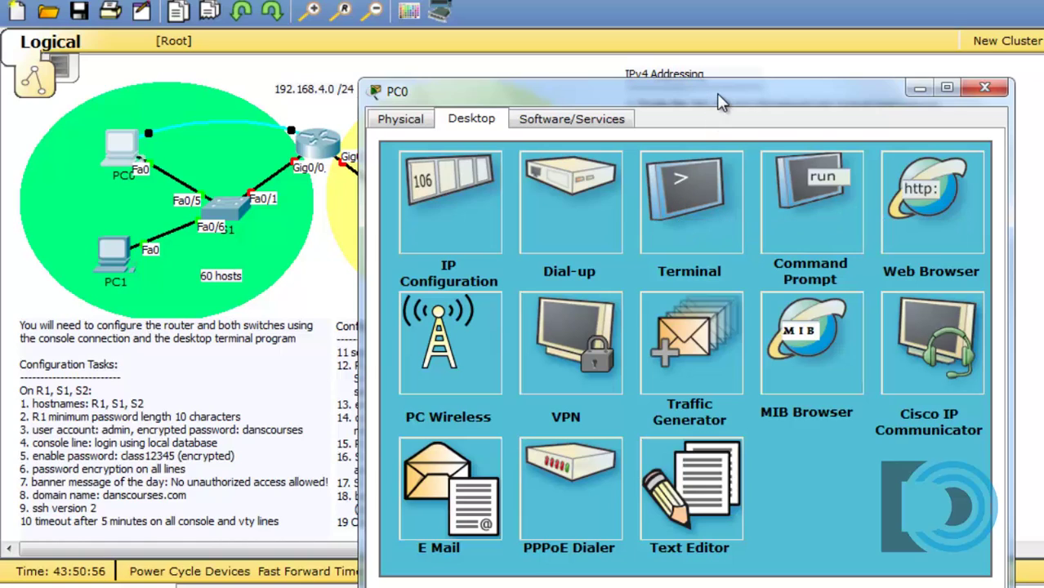
pyautogui.click(684, 200)
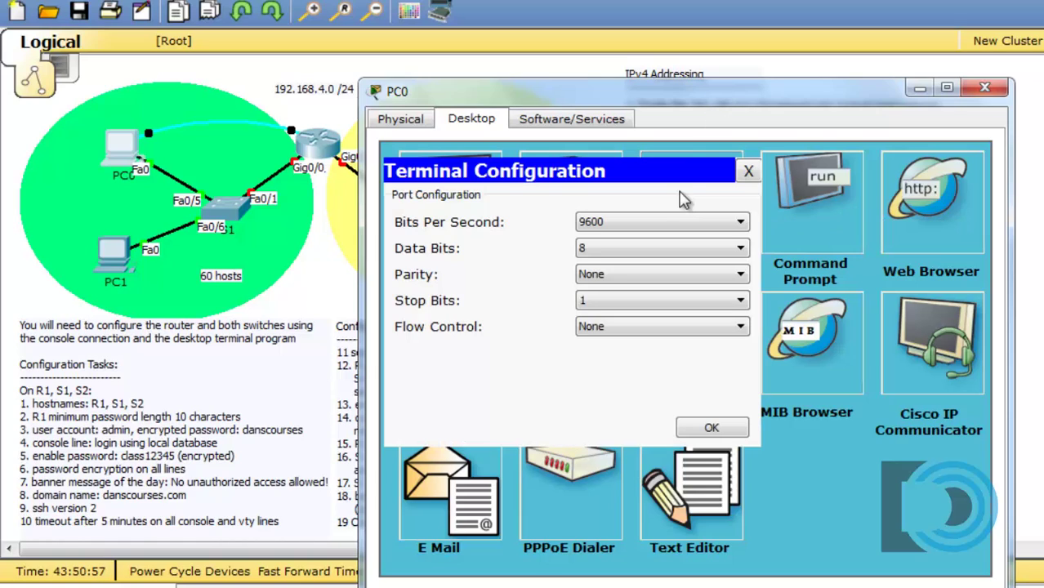
pyautogui.click(707, 425)
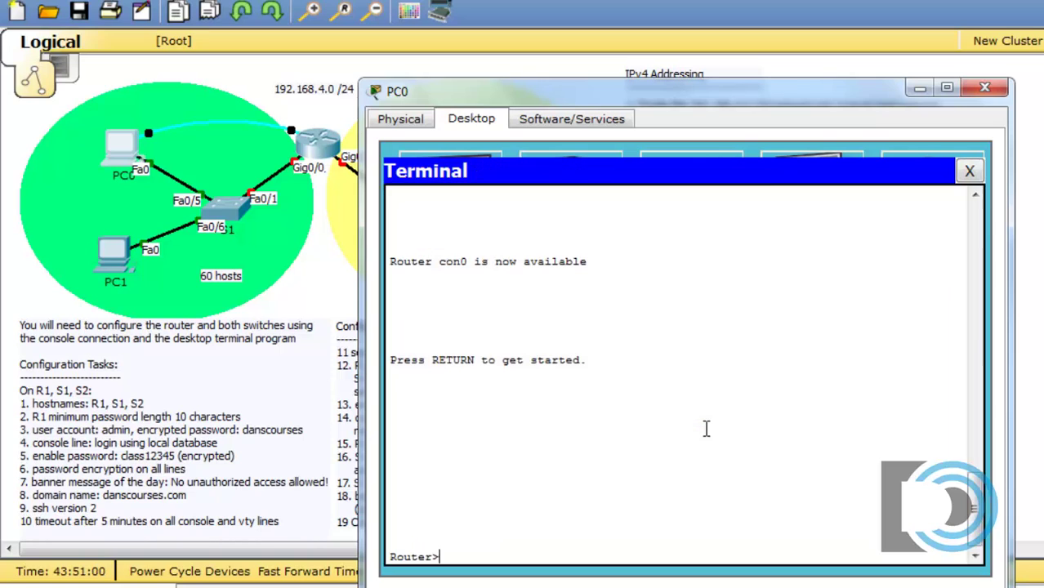
pyautogui.moveTo(686, 95); pyautogui.dragTo(980, 41)
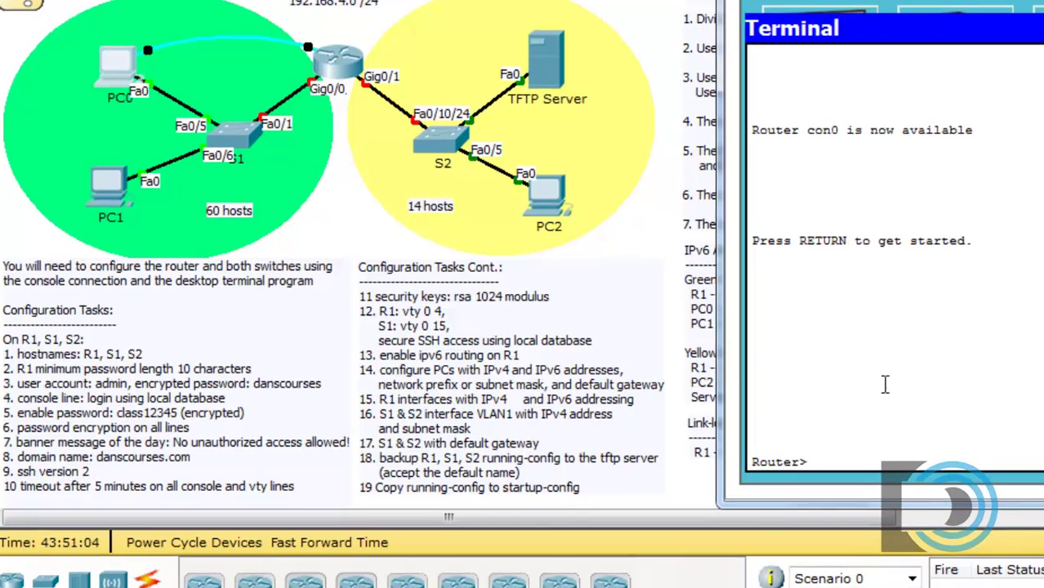
pyautogui.moveTo(924, 10); pyautogui.dragTo(878, 2)
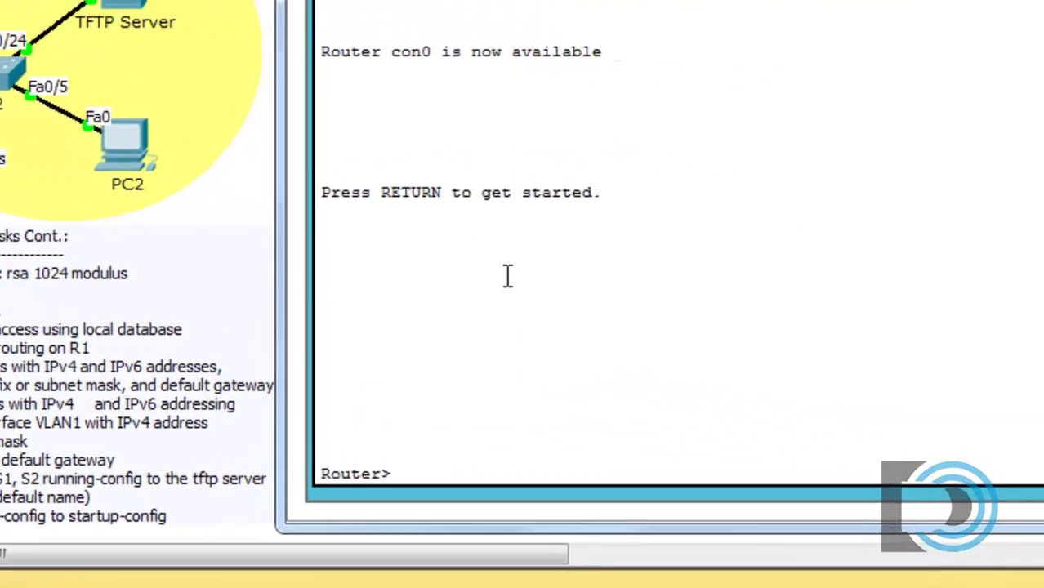
# - Run enable and conf t, then apply hostname R1 so the prompt reads R1(config)#
pyautogui.press('Return')
pyautogui.write('enable')
pyautogui.press('Return')
pyautogui.write('conf t')
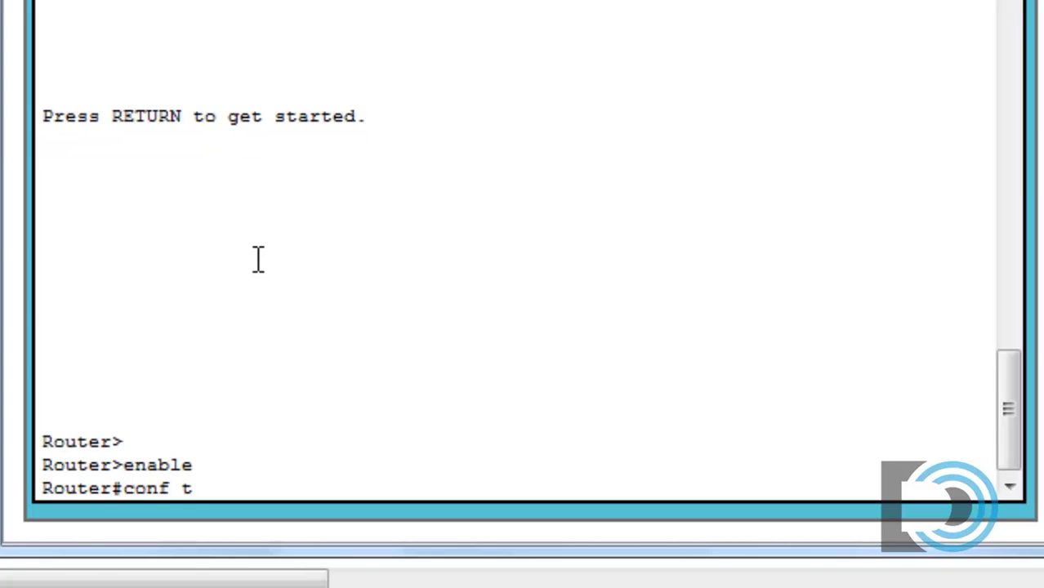
pyautogui.press('Return')
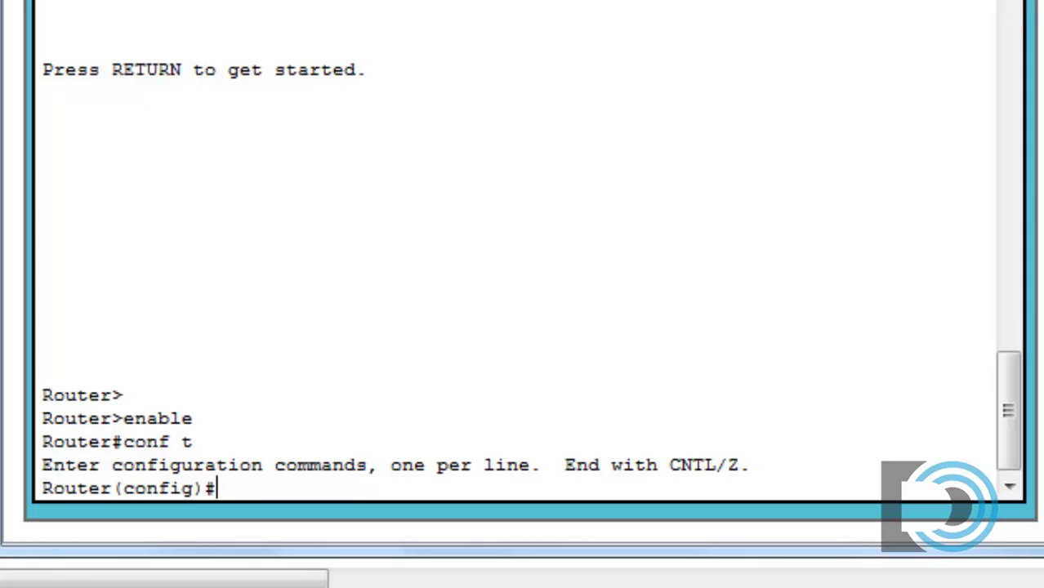
pyautogui.write('hostname R1')
pyautogui.press('Return')
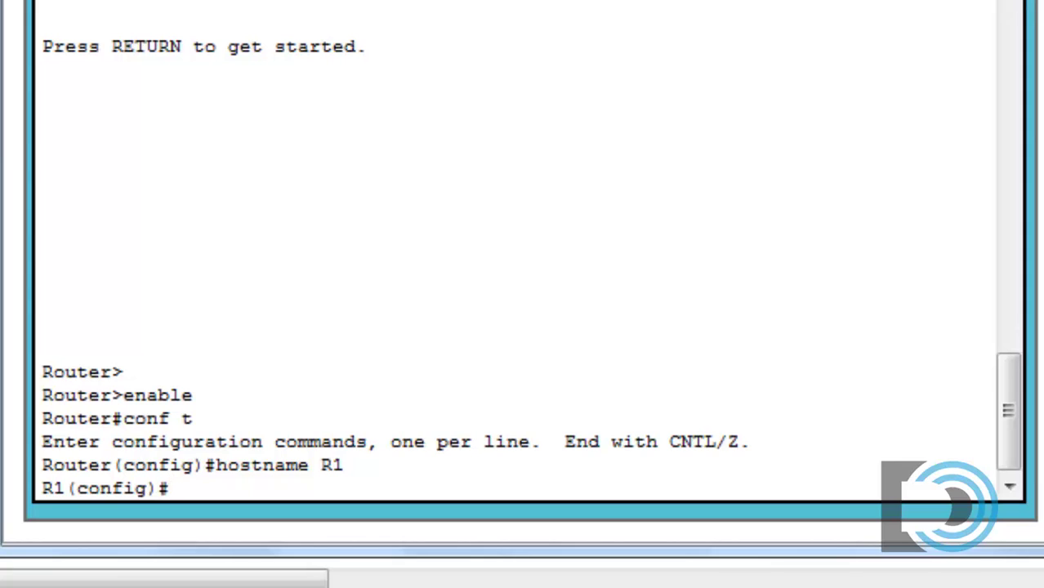
# - Enter banner motd with the text "No unauthorized access allowed!"
pyautogui.write('banner motd')
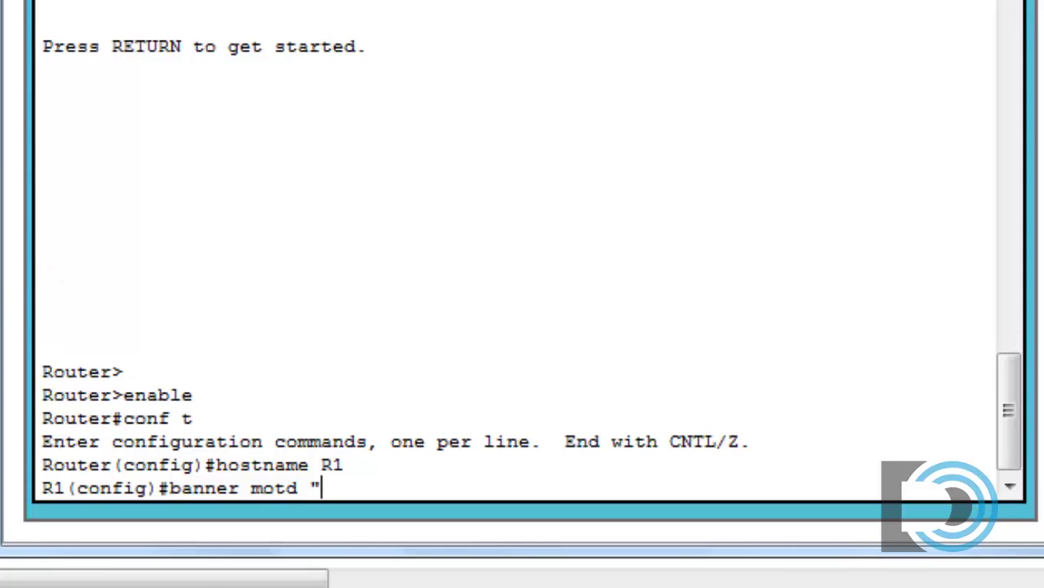
pyautogui.write('No unauthorized acce')
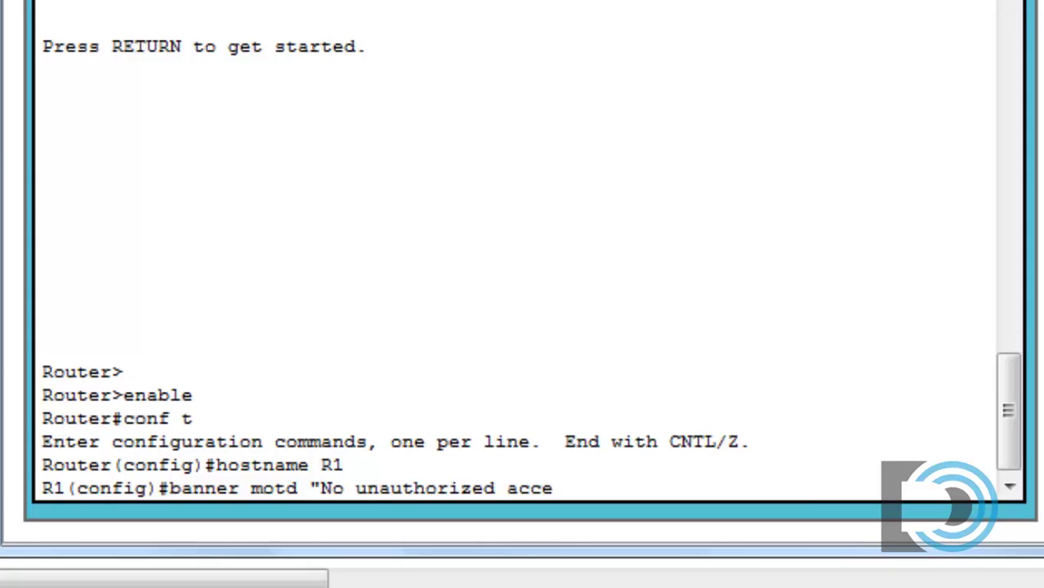
pyautogui.write('ss allowed!"')
pyautogui.press('Return')
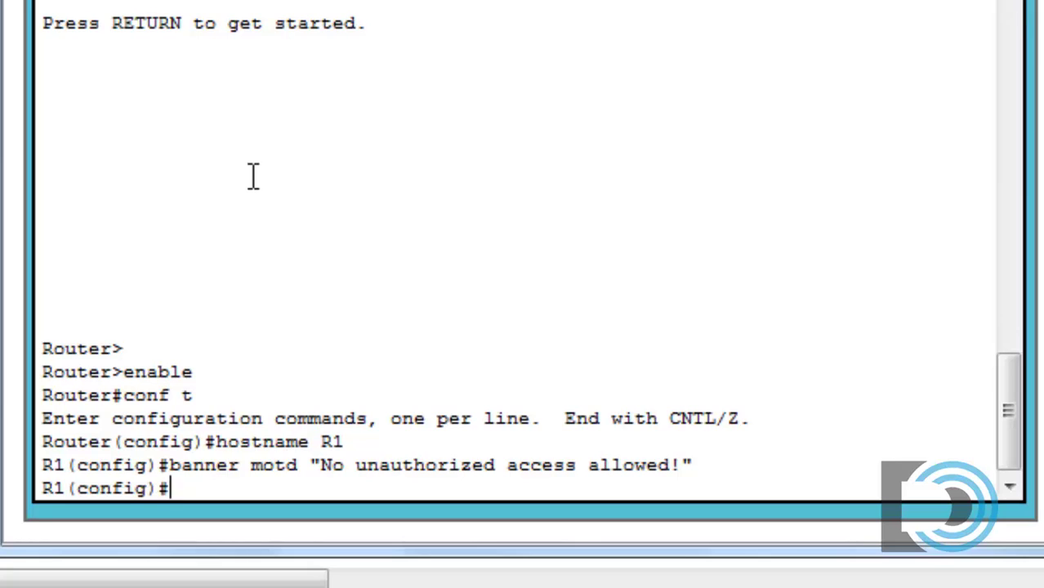
# - Use help and Tab completion to apply security passwords min-length 10
pyautogui.write('security ')
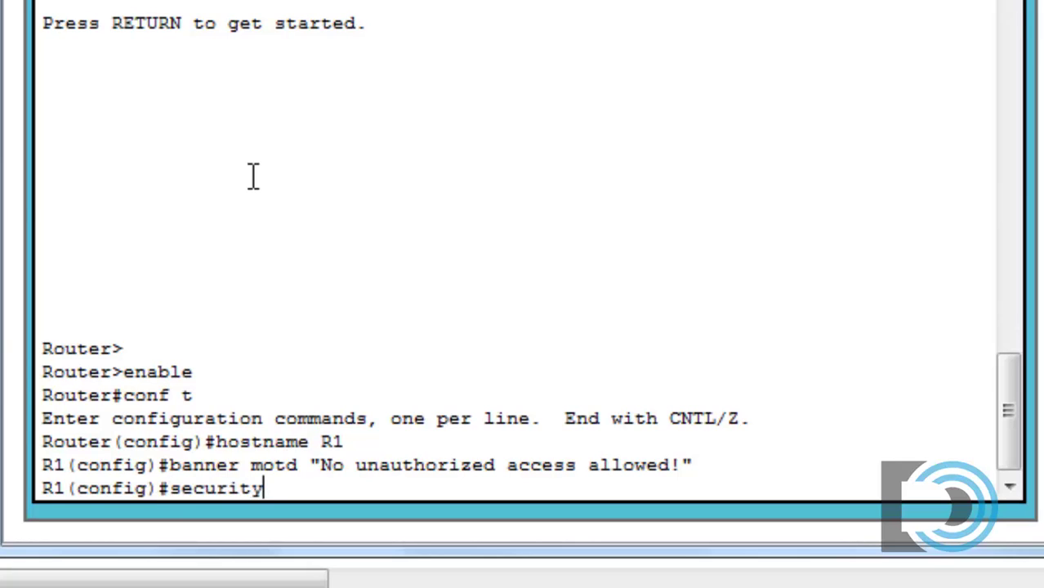
pyautogui.write('?')
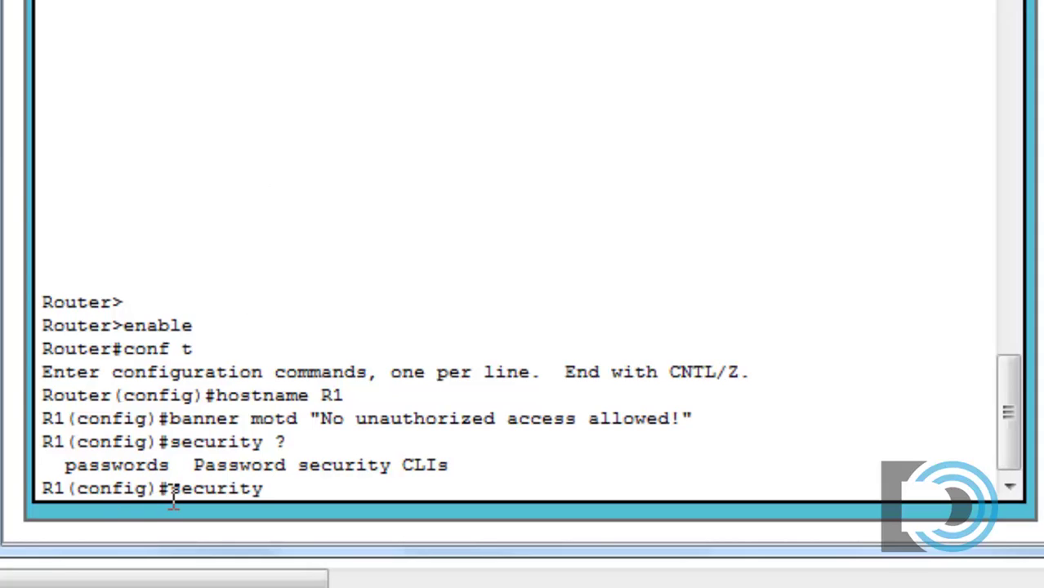
pyautogui.write('passwo')
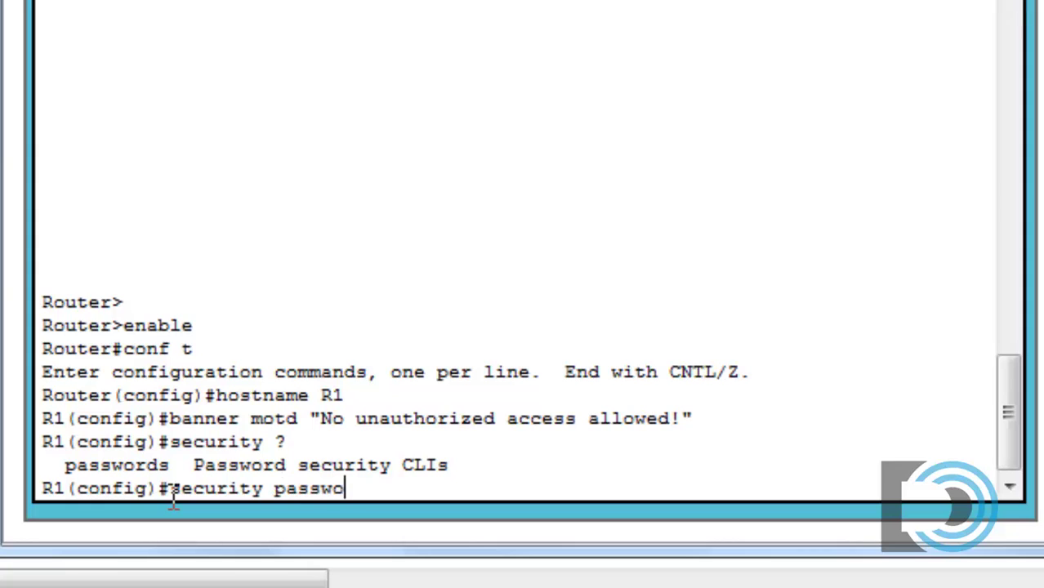
pyautogui.write('rds ?')
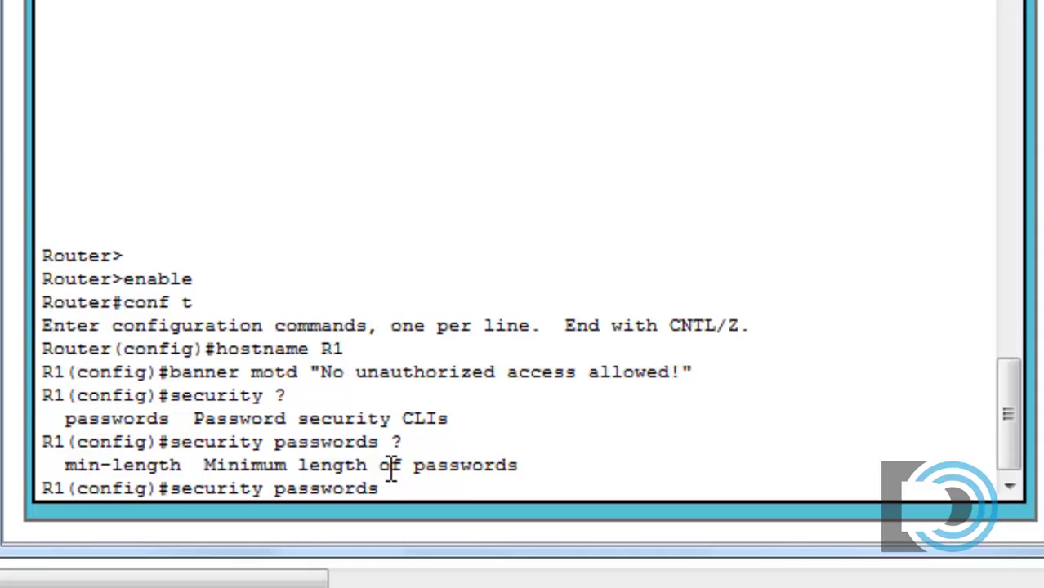
pyautogui.write('min')
pyautogui.press('Tab')
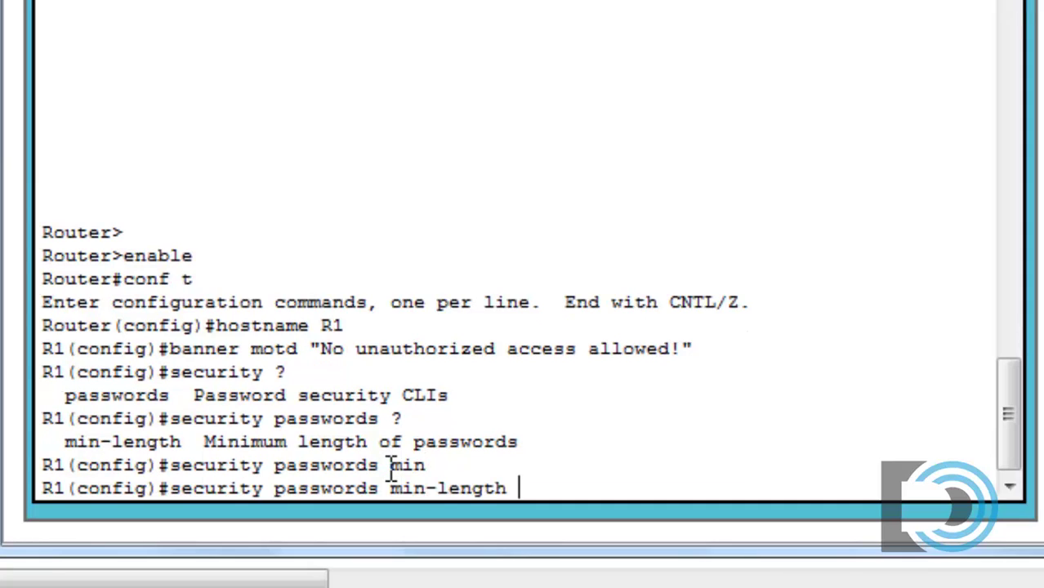
pyautogui.write('10')
pyautogui.press('Return')
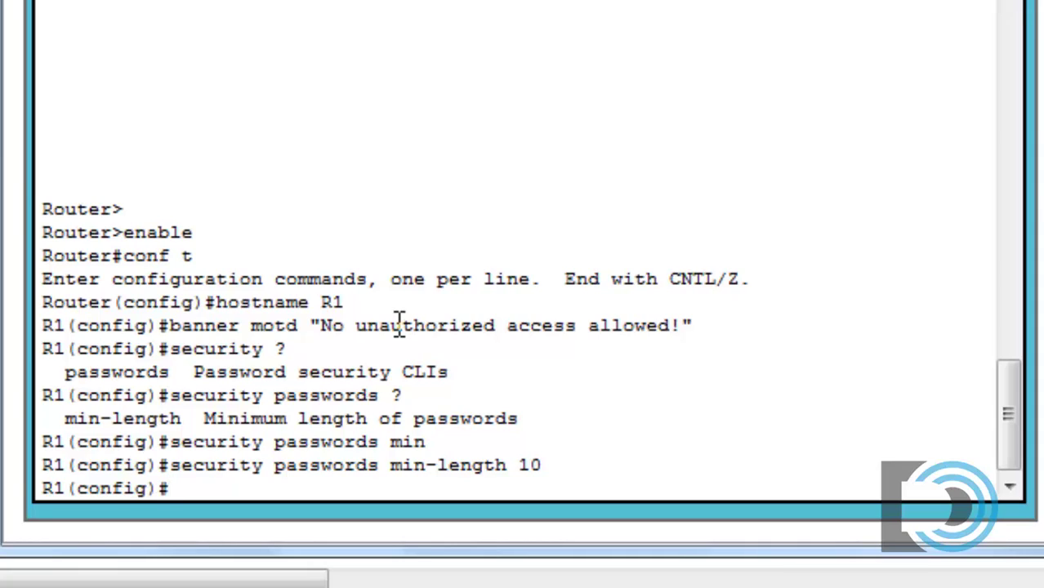
# - Create local user admin with a secret password
pyautogui.write('username admin')
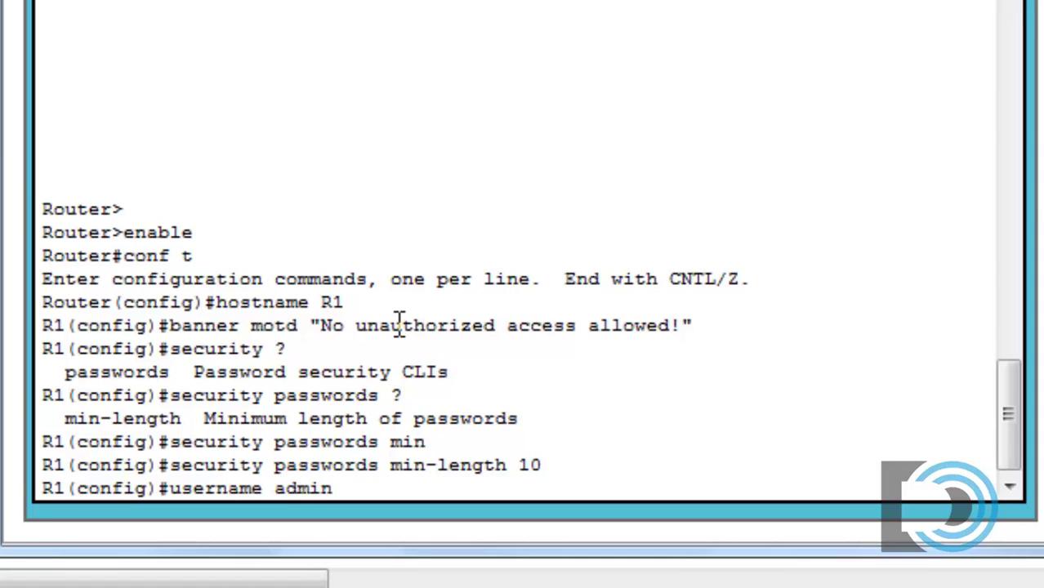
pyautogui.write(' secret')
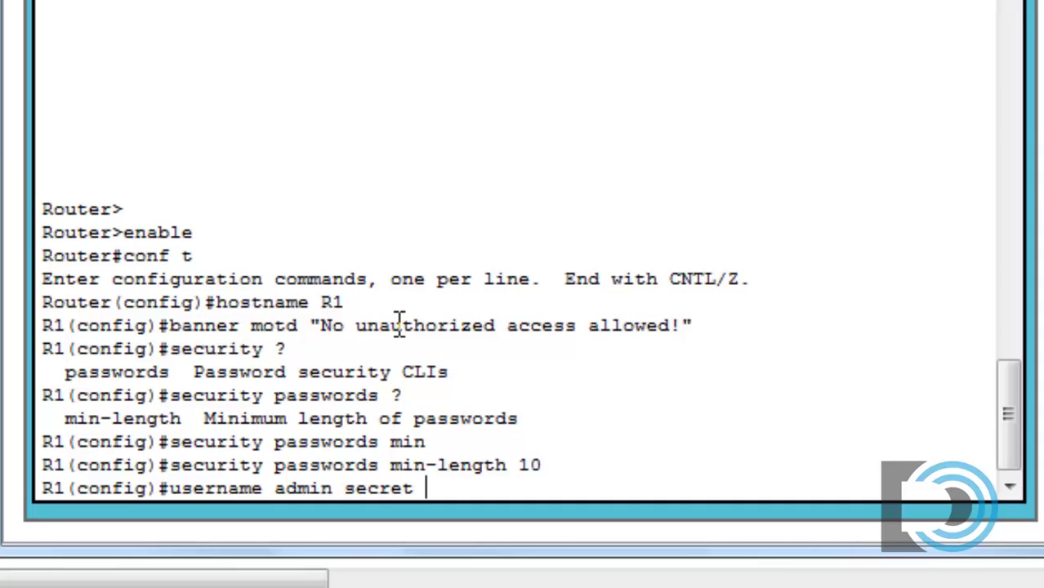
pyautogui.write('danscourses')
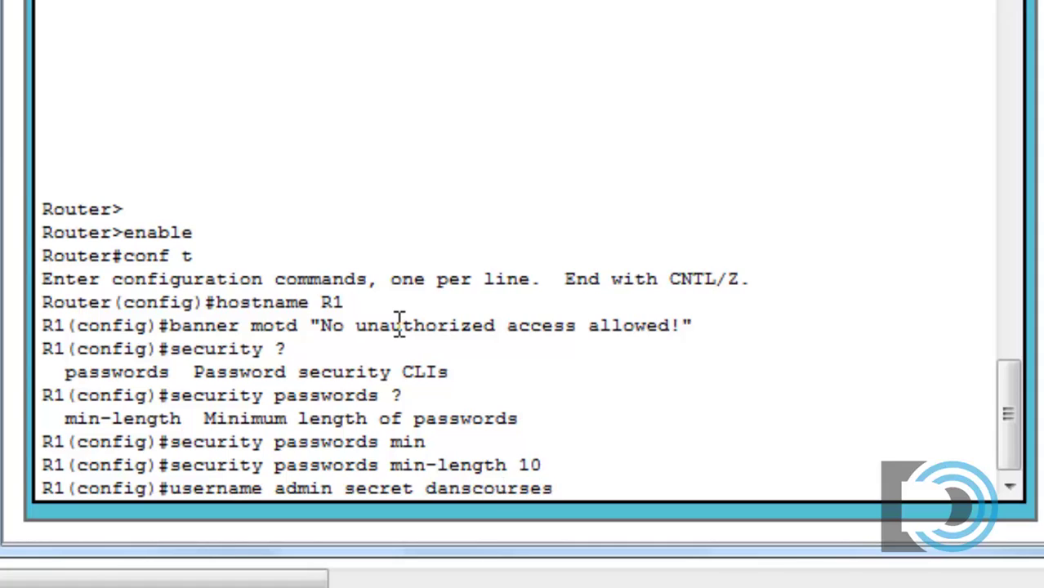
pyautogui.press('Return')
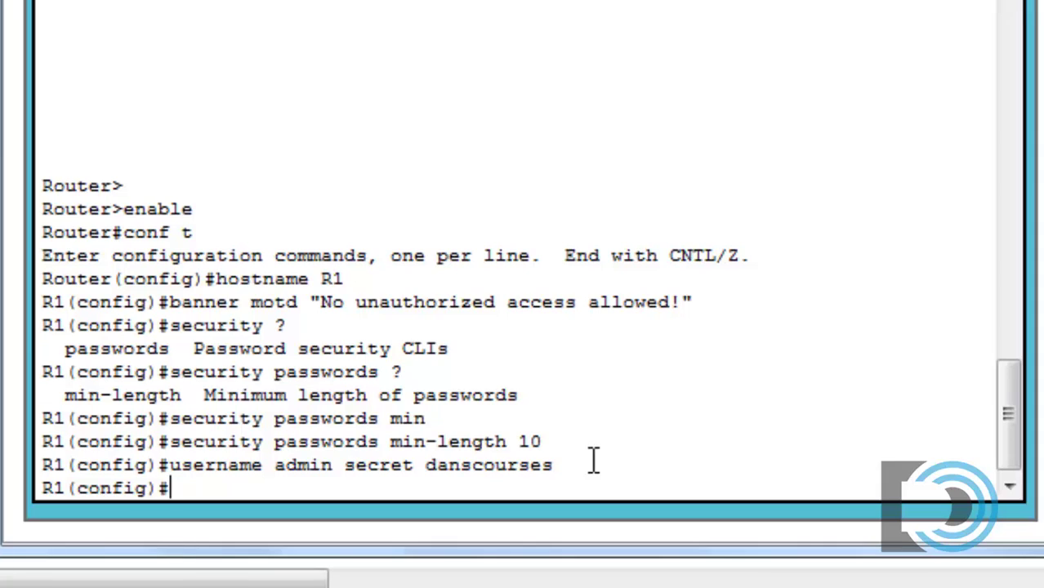
# - Enter line console 0 configuration and apply login local
pyautogui.write('ine console 0')
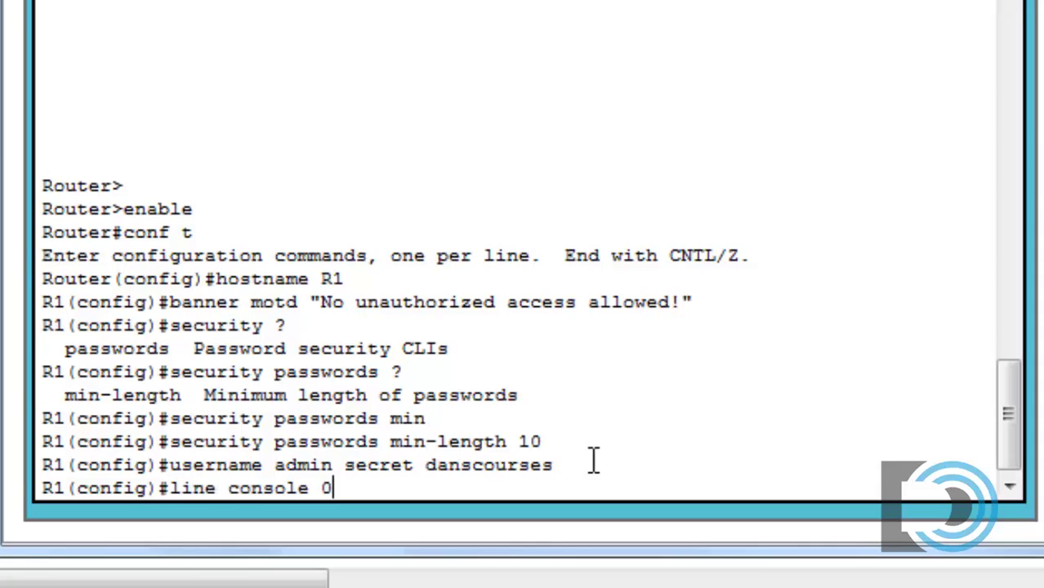
pyautogui.press('Return')
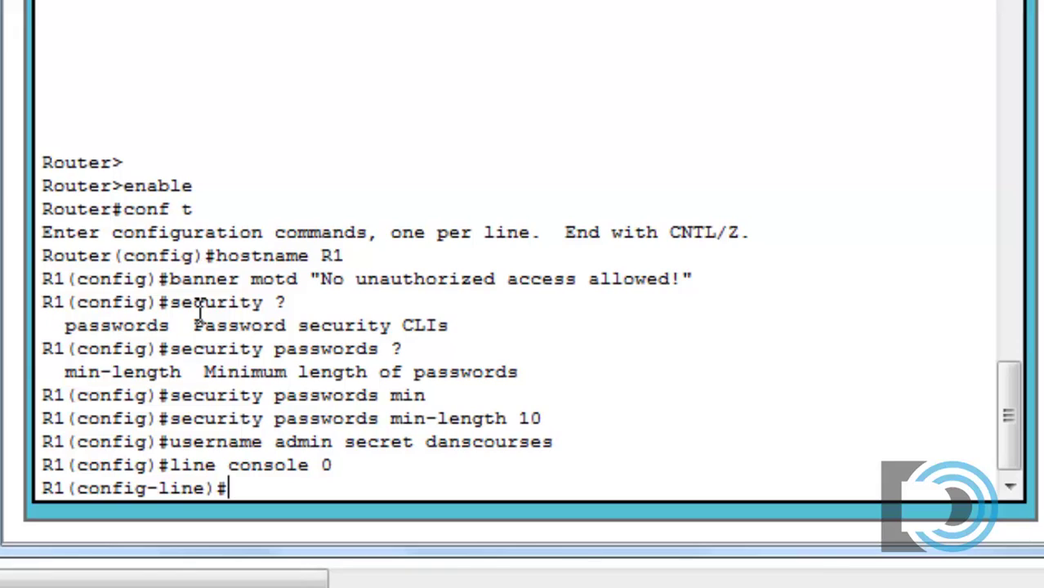
pyautogui.write('login')
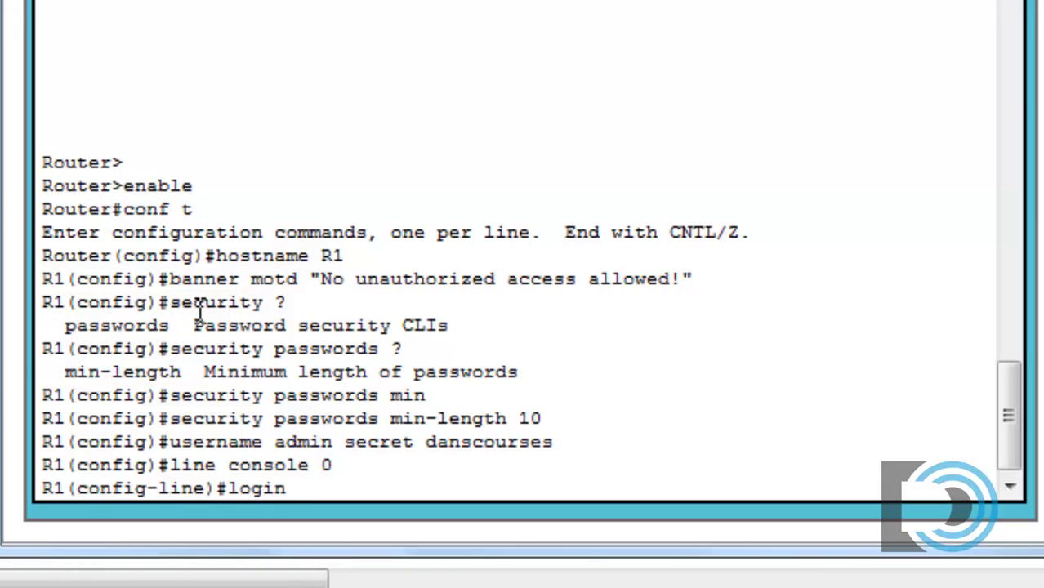
pyautogui.write(' ?')
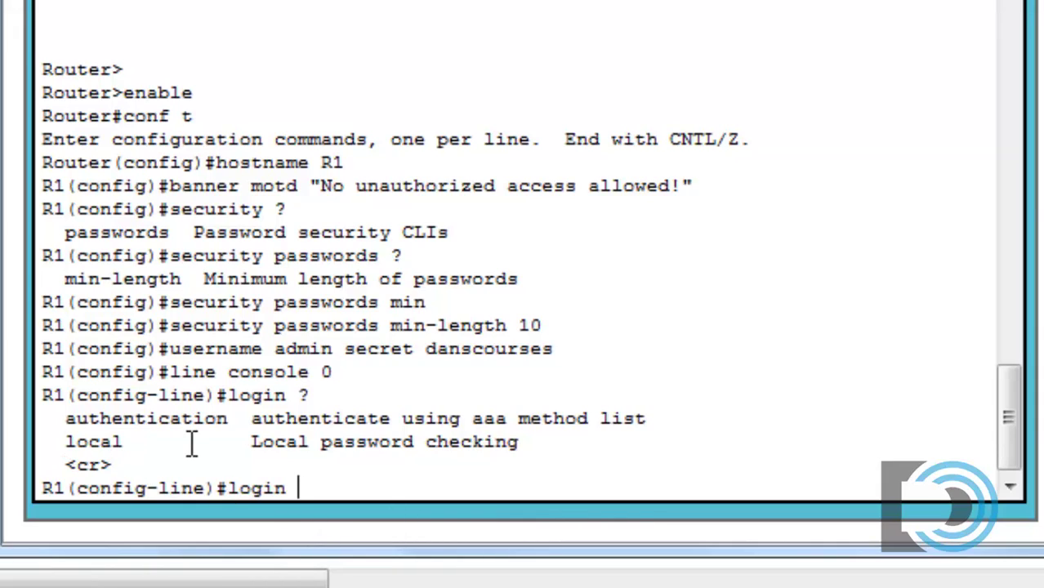
pyautogui.write('local')
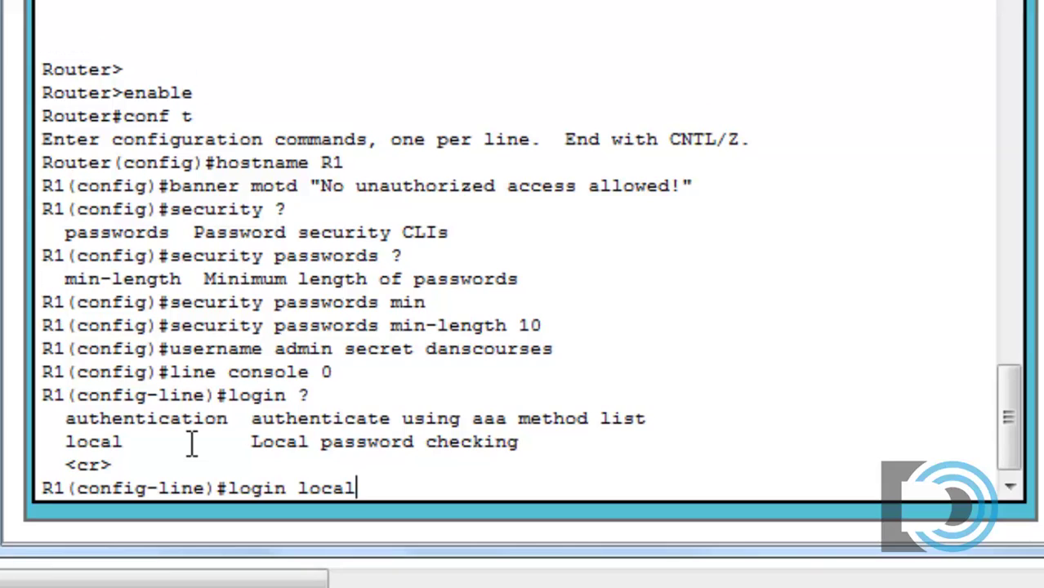
pyautogui.press('Return')
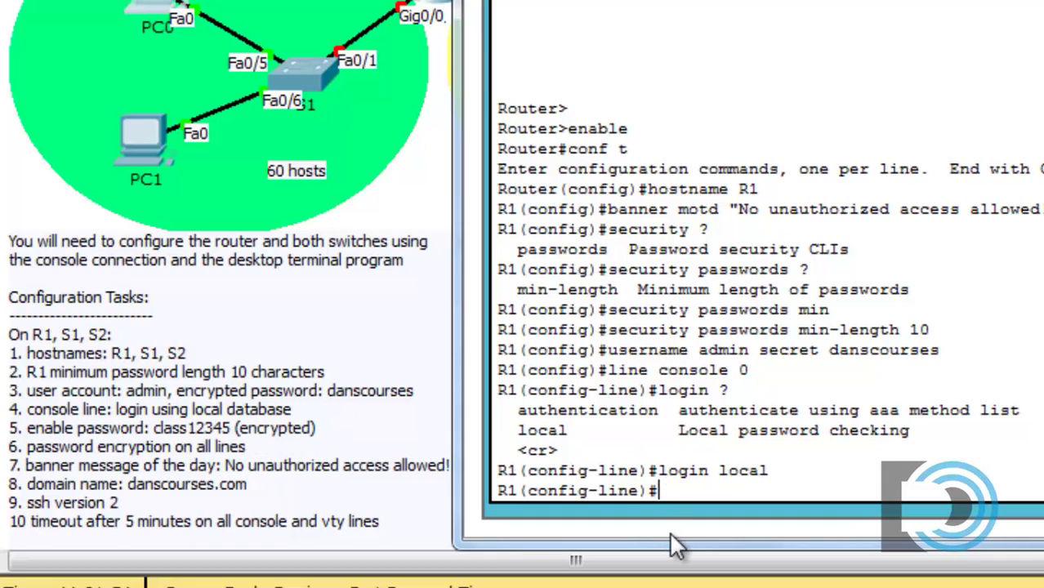
# - Exit line configuration and submit a nine-character enable secret, which is rejected as too short
pyautogui.write('exit')
pyautogui.press('Return')
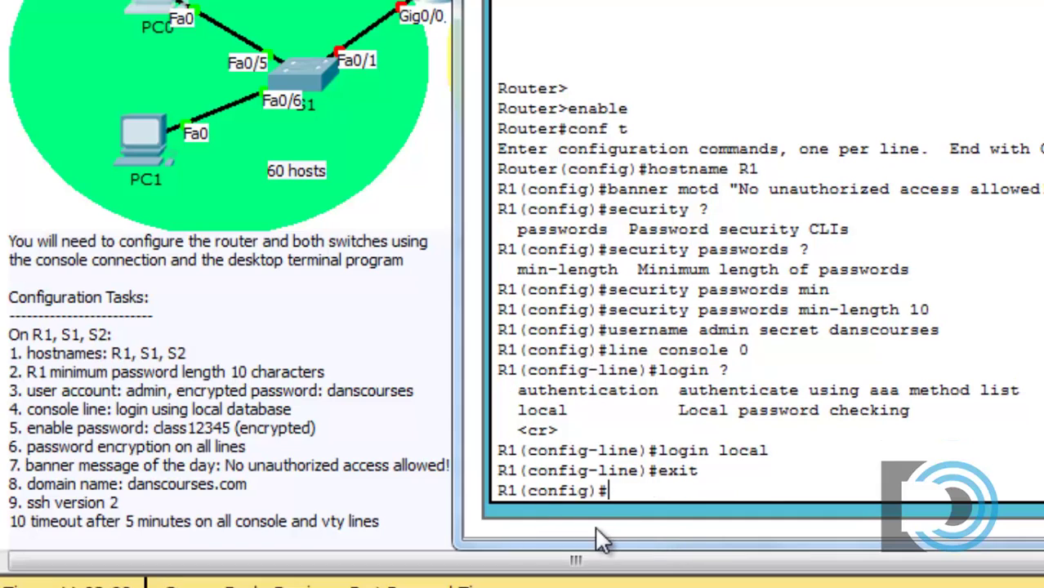
pyautogui.write('enable')
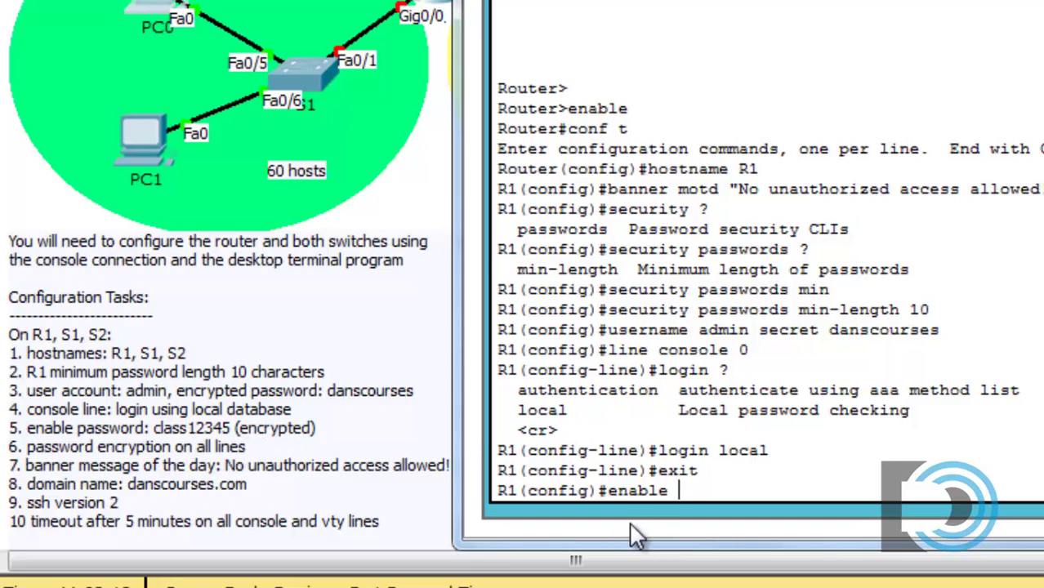
pyautogui.write('secret')
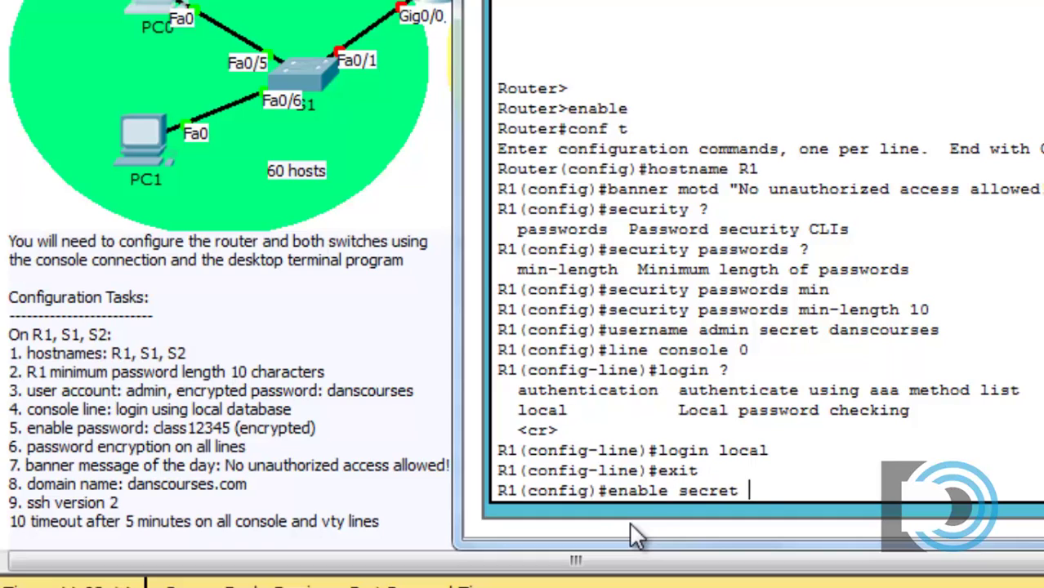
pyautogui.write(' class1')
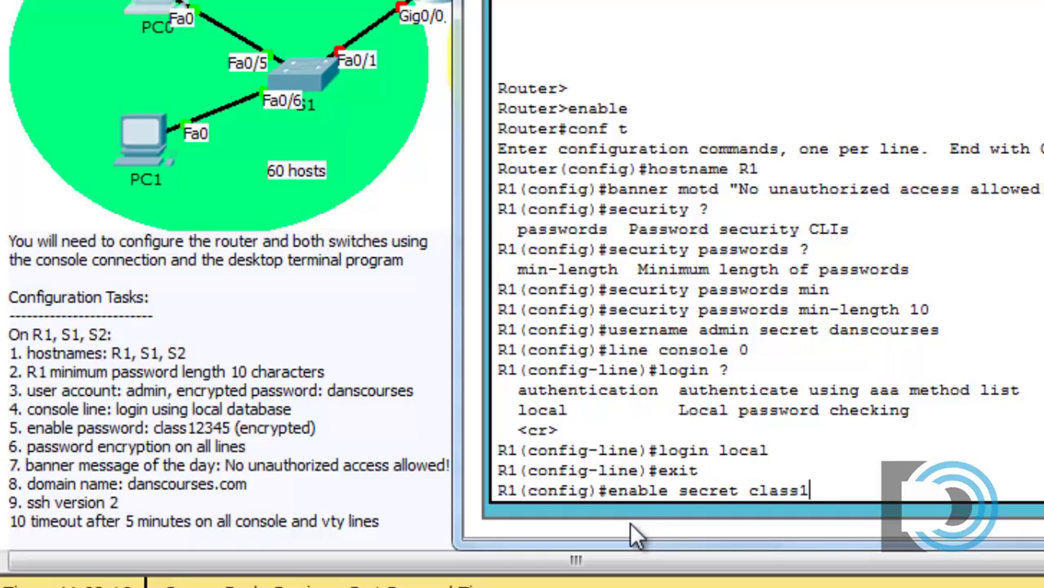
pyautogui.write('2345')
pyautogui.press('BackSpace')
pyautogui.press('Return')
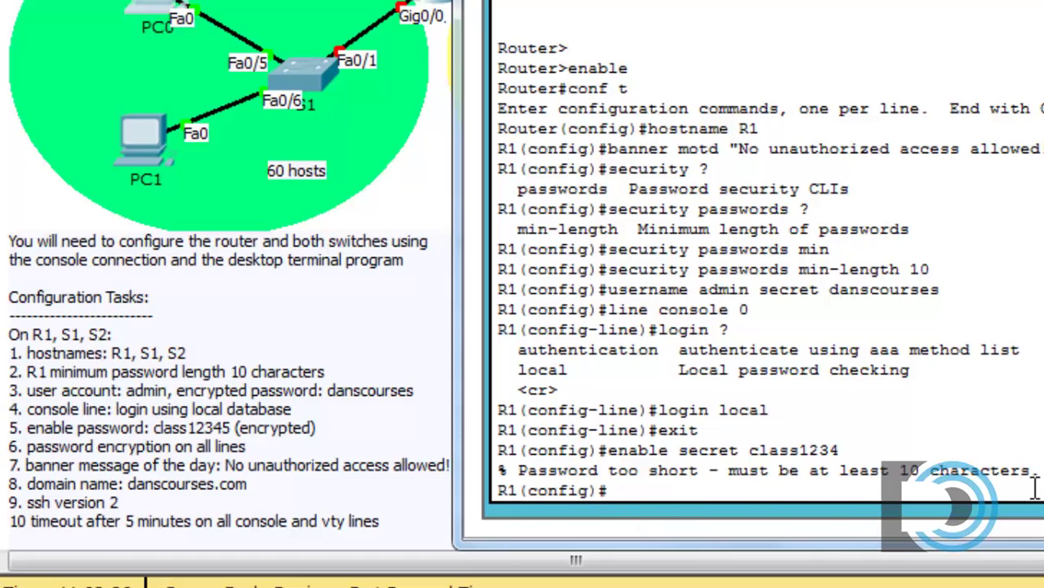
# - Recall the enable secret command and resubmit it with the tenth character restored
pyautogui.press('Up')
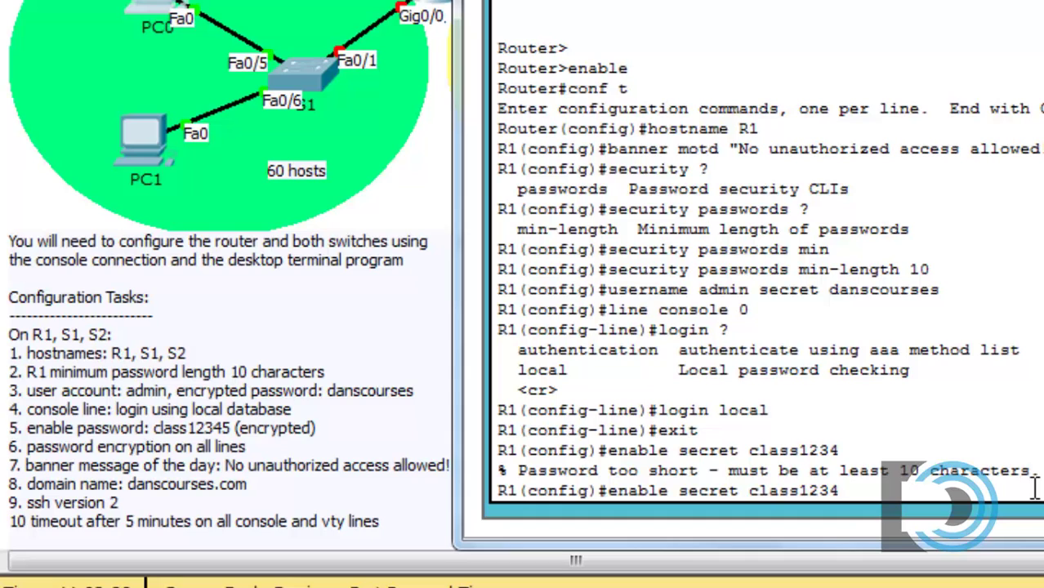
pyautogui.write('5')
pyautogui.press('Return')
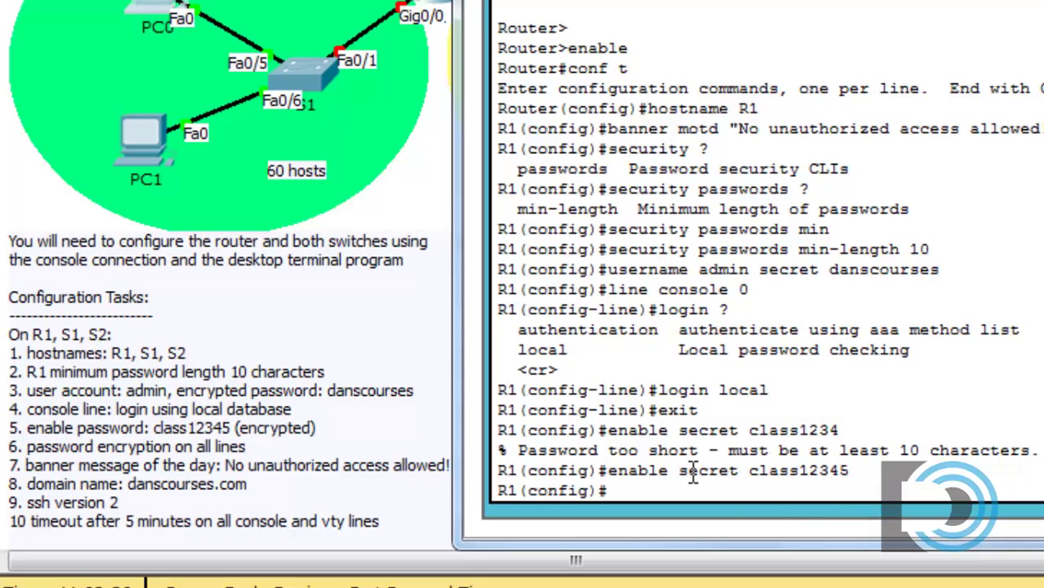
pyautogui.moveTo(679, 471); pyautogui.dragTo(740, 474)
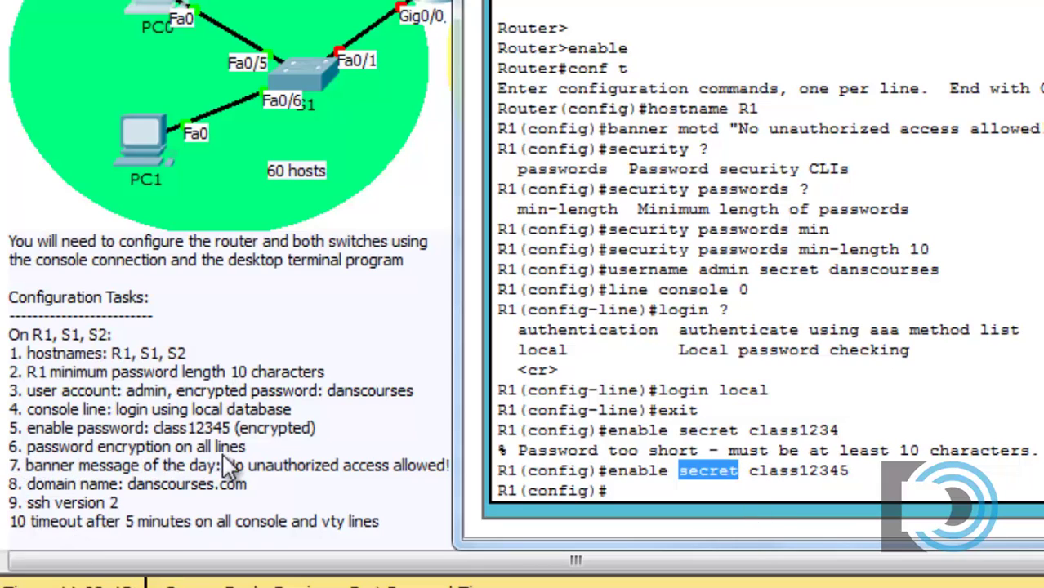
# - Apply service password-encryption, then start typing the ip domain command
pyautogui.click(691, 488)
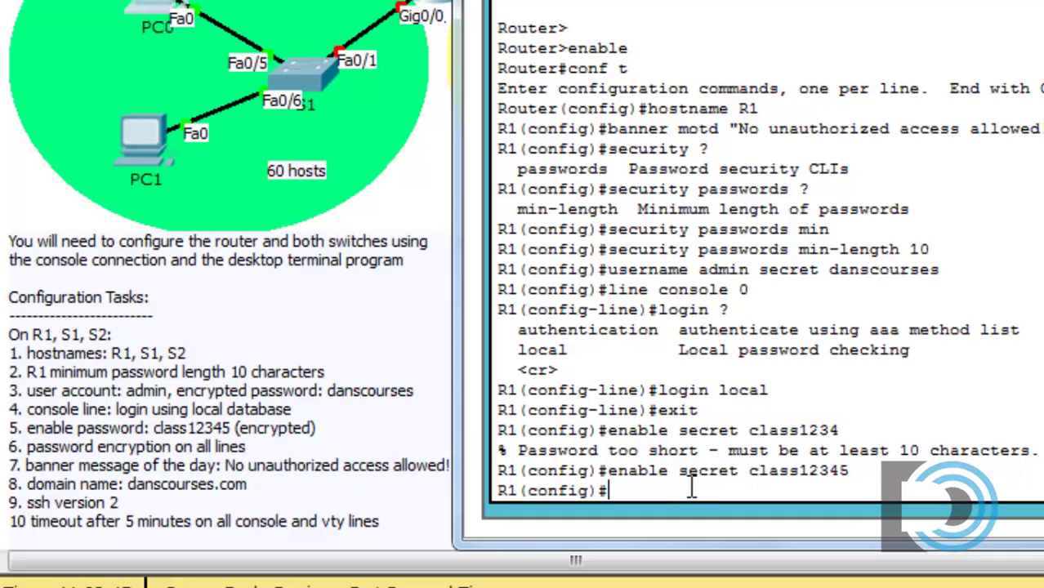
pyautogui.write('servic')
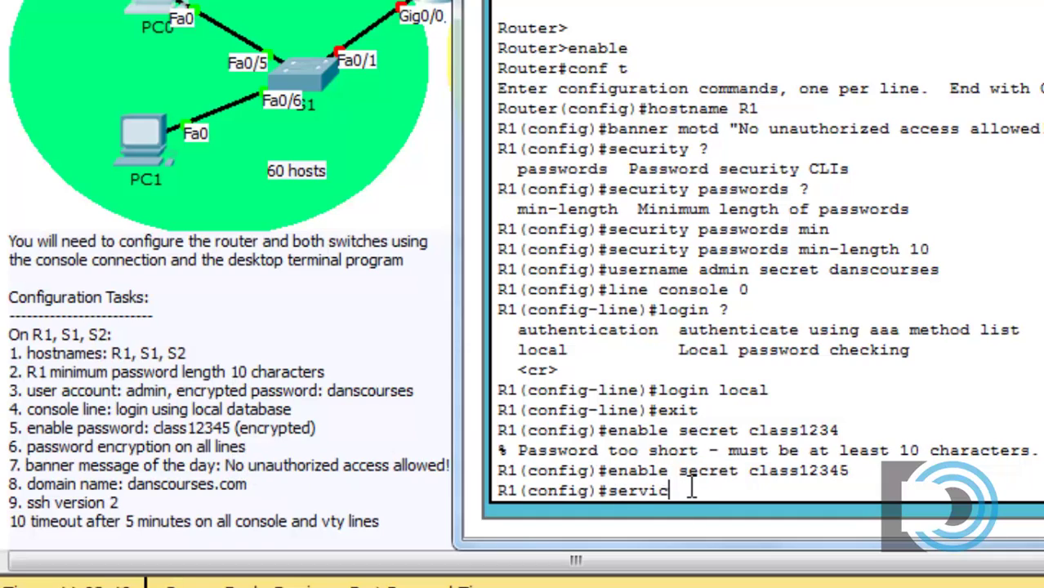
pyautogui.write('e pass')
pyautogui.press('Tab')
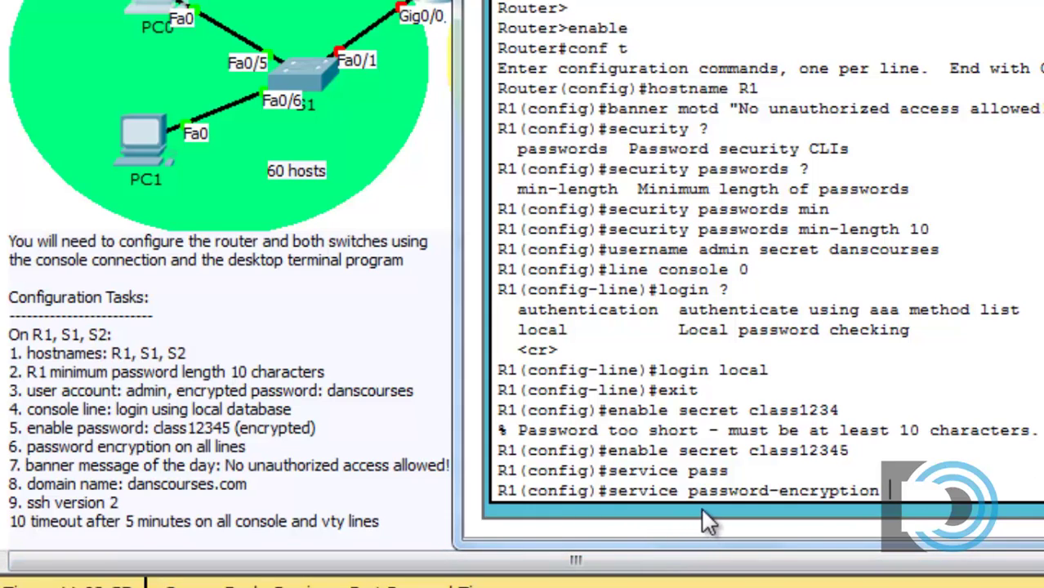
pyautogui.press('Return')
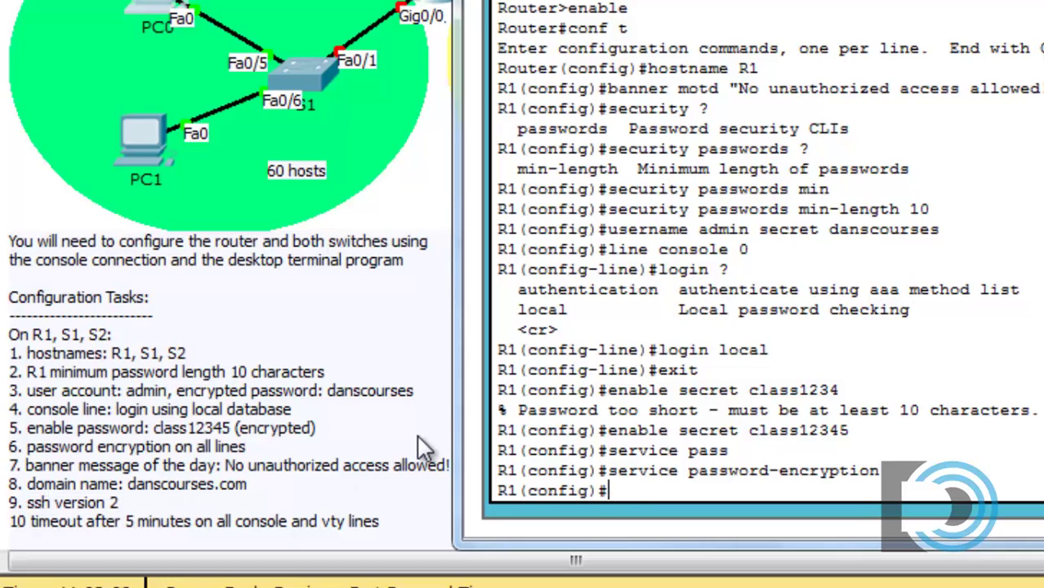
pyautogui.write('ip dom')
pyautogui.press('Tab')
# - Check the ip options and apply ip domain-name danscourses.com
pyautogui.write('ain-')
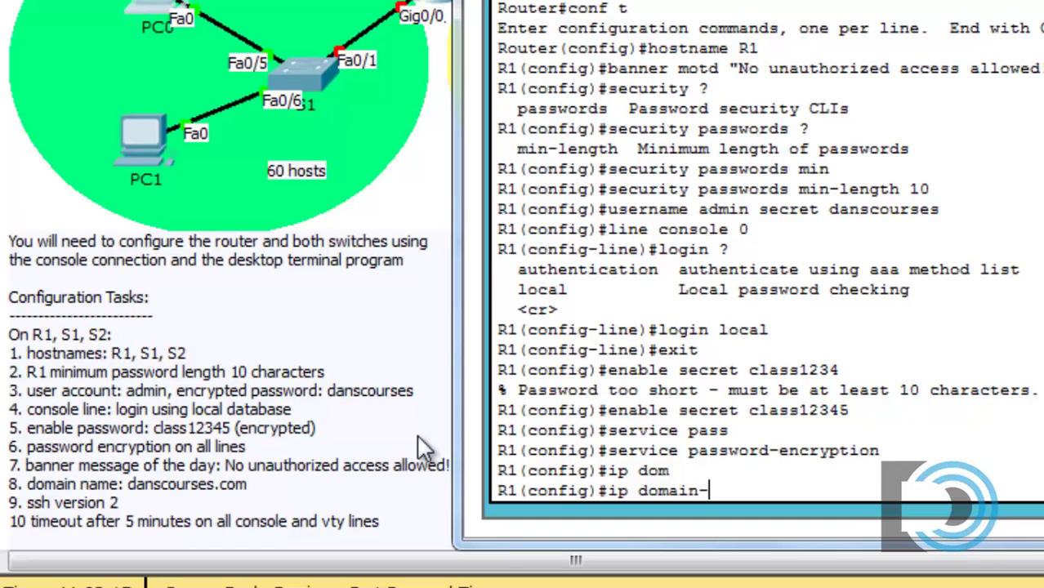
pyautogui.press('Tab')
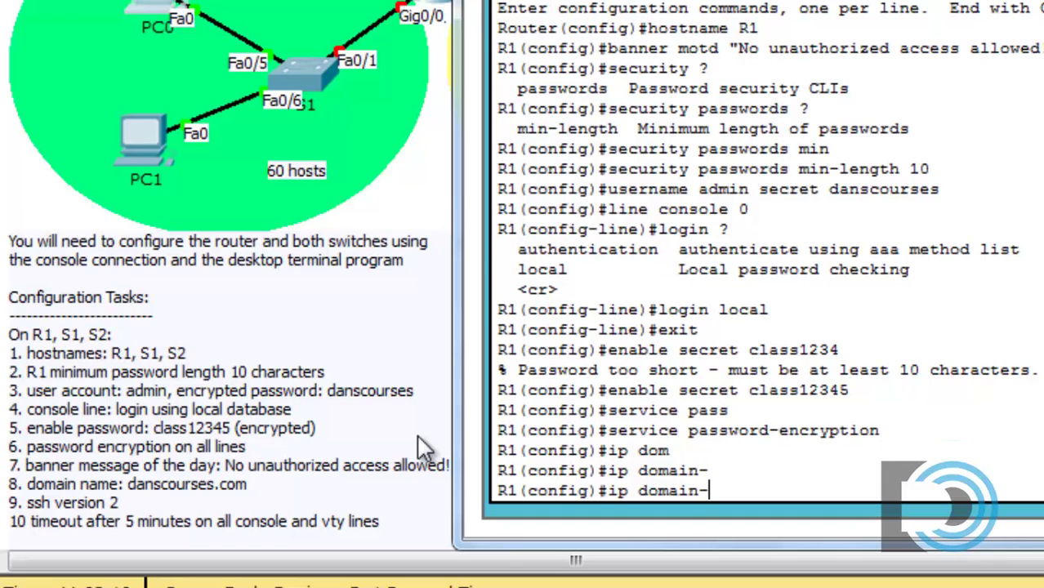
pyautogui.write('nam')
pyautogui.press('Tab')
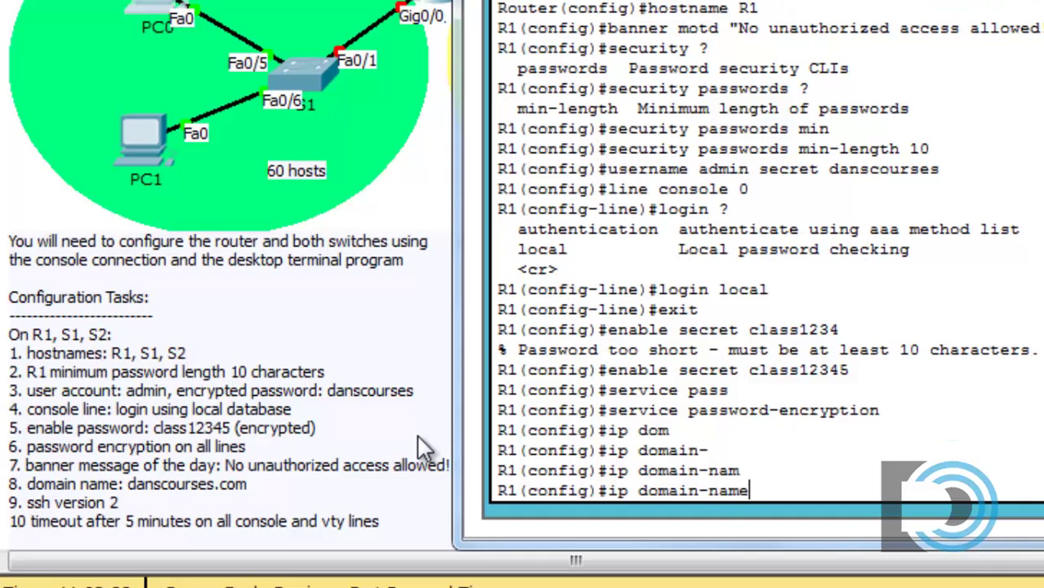
pyautogui.press('BackSpace')
pyautogui.press('BackSpace')
pyautogui.press('BackSpace')
pyautogui.press('BackSpace')
pyautogui.press('BackSpace')
pyautogui.press('BackSpace')
pyautogui.press('BackSpace')
pyautogui.press('BackSpace')
pyautogui.press('BackSpace')
pyautogui.press('BackSpace')
pyautogui.press('BackSpace')
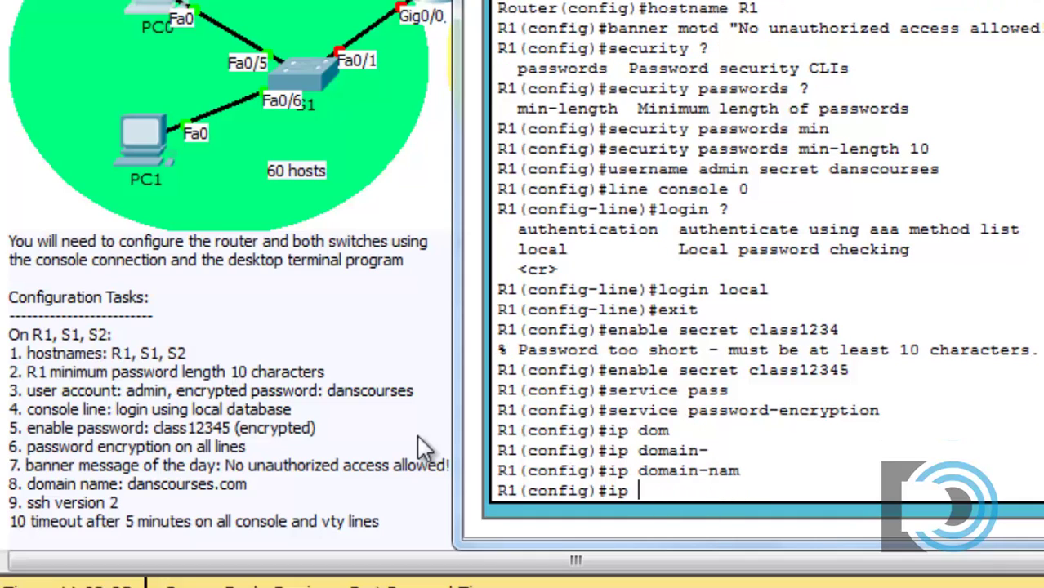
pyautogui.write('?')
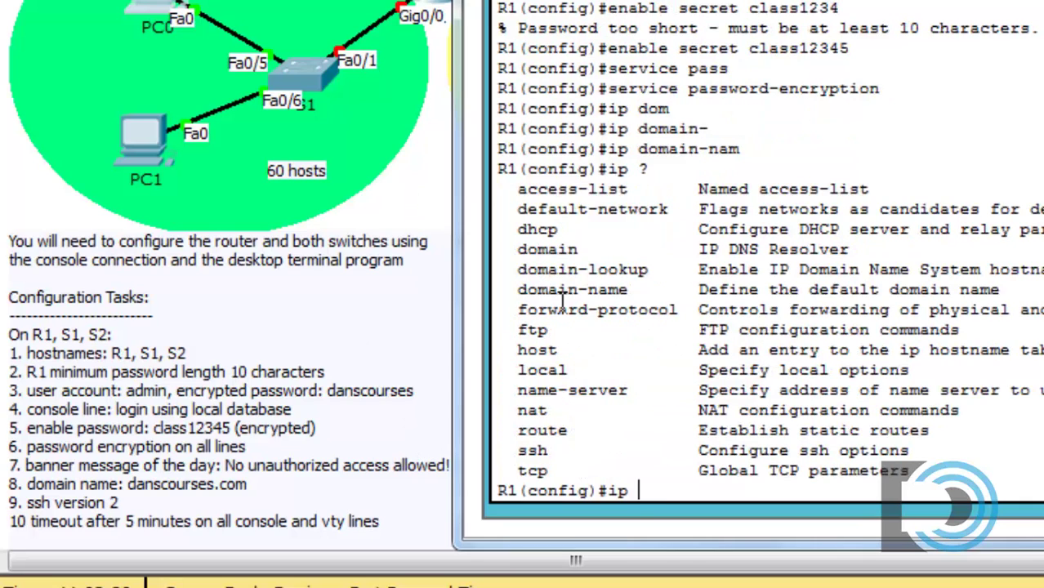
pyautogui.write('domai')
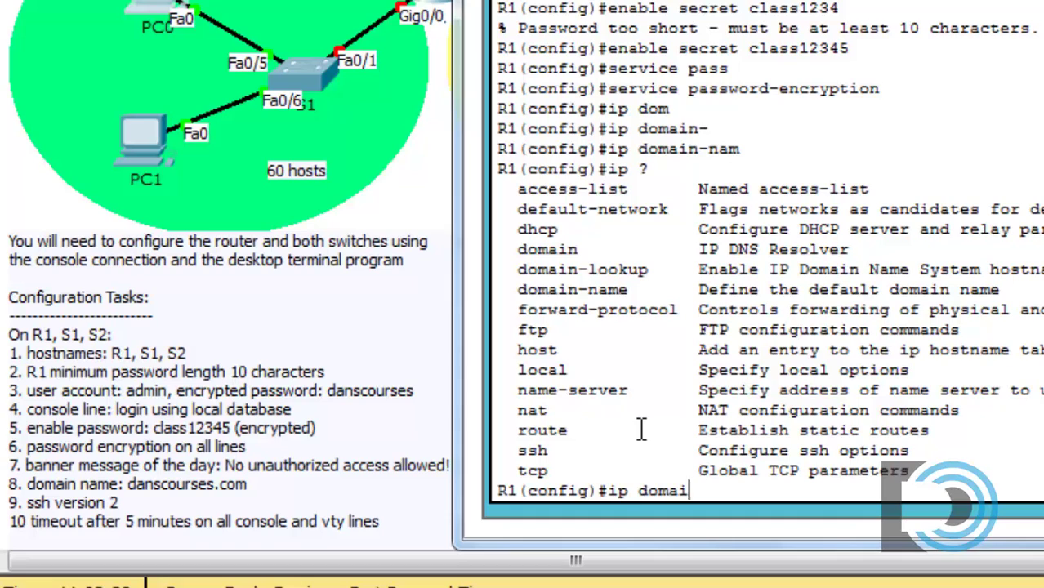
pyautogui.write('n-name danscourses')
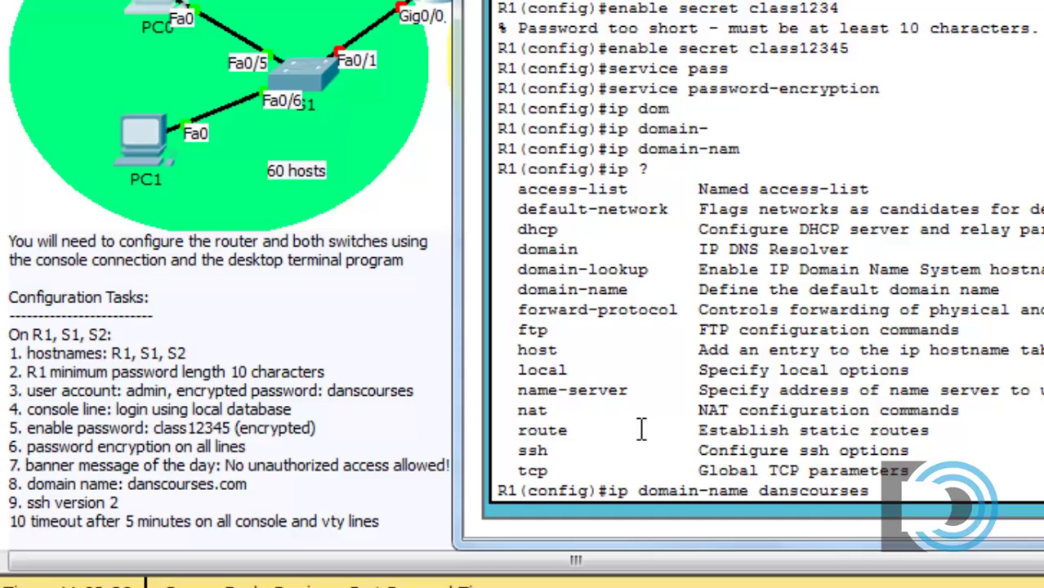
pyautogui.write('.com')
pyautogui.press('Return')
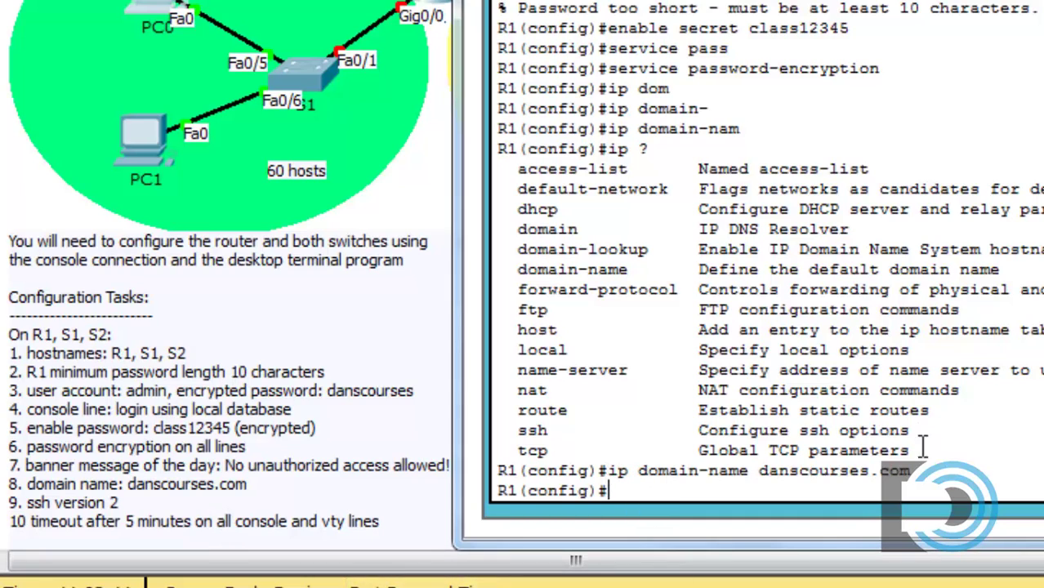
# - List the ip ssh options, then apply ip ssh version 2
pyautogui.moveTo(909, 471); pyautogui.dragTo(723, 482)
pyautogui.click(686, 479)
pyautogui.write('sh ?')
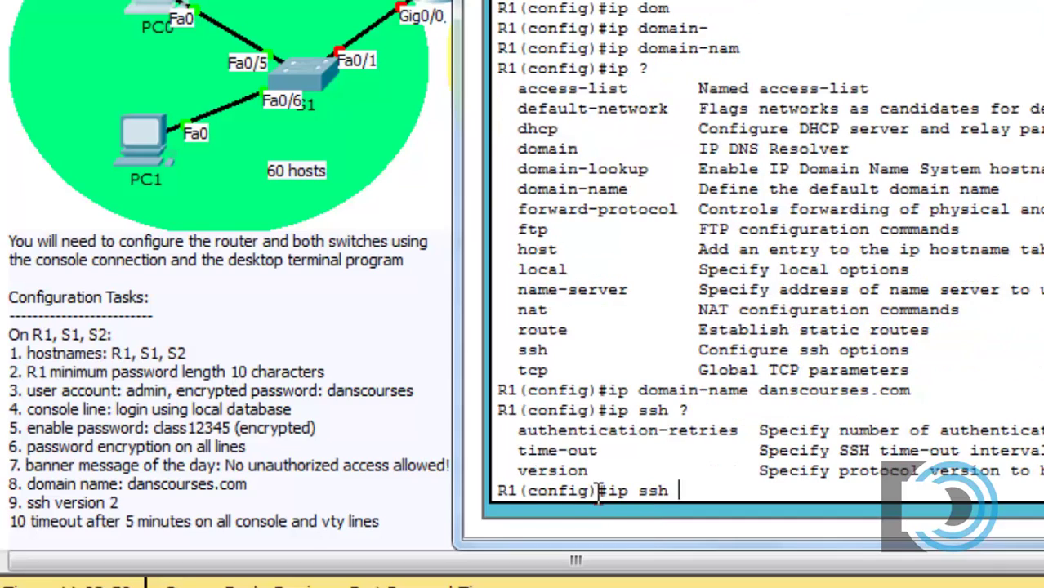
pyautogui.moveTo(590, 472); pyautogui.dragTo(520, 473)
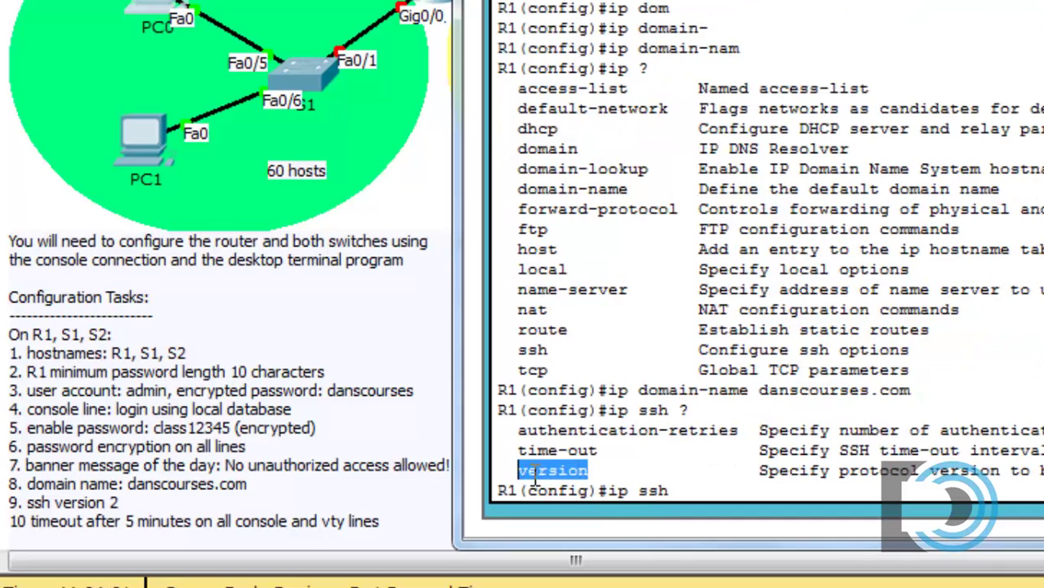
pyautogui.click(757, 482)
pyautogui.write('version 2')
pyautogui.press('Return')
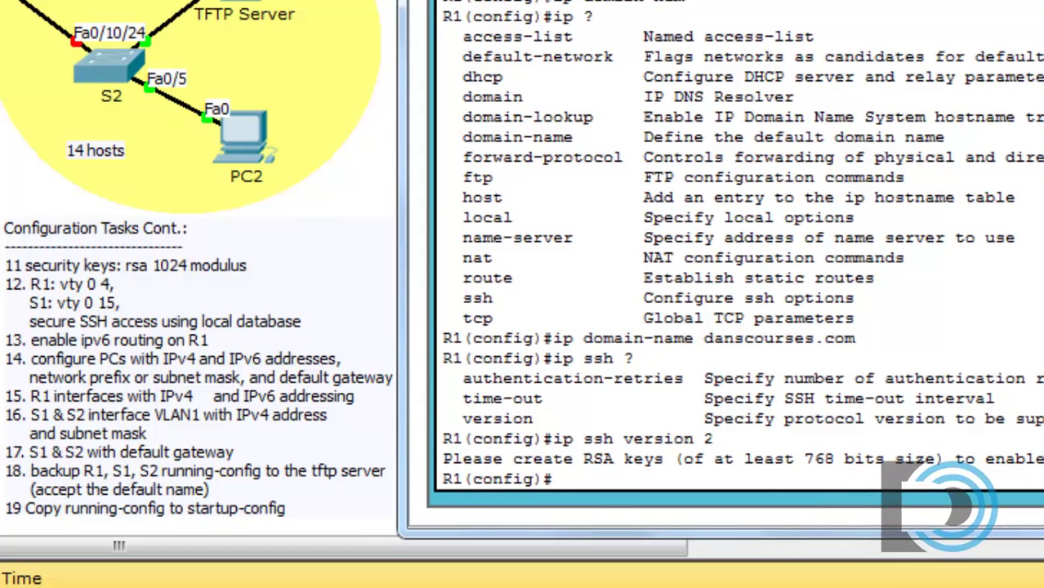
# - Generate 1024-bit RSA keys on R1 with 'crypto key generate rsa', then re-enter 'ip ssh version 2'
pyautogui.write('crypcto')
pyautogui.press('BackSpace')
pyautogui.press('BackSpace')
pyautogui.press('BackSpace')
pyautogui.write('to')
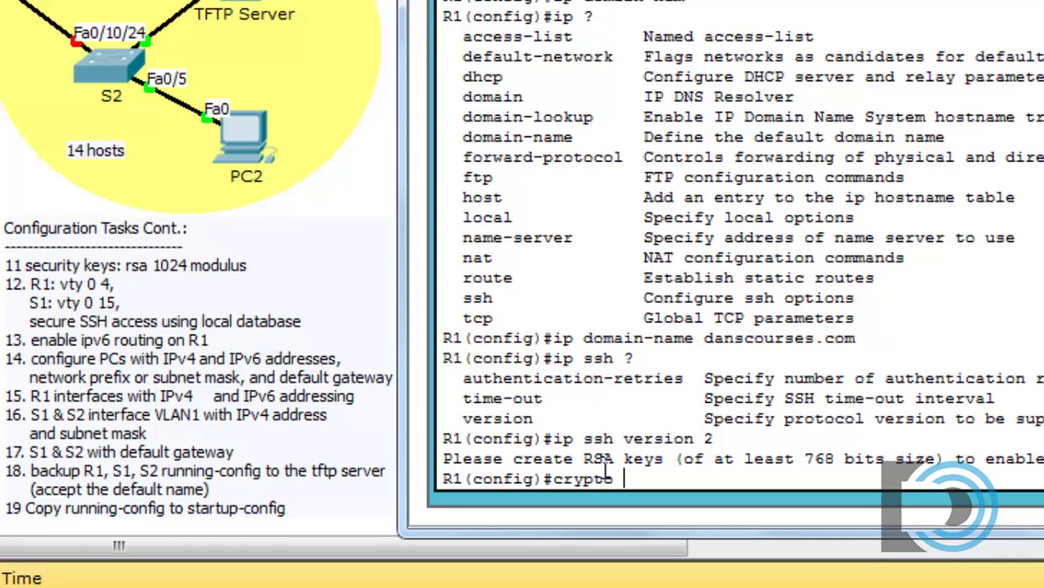
pyautogui.write(' key ?')
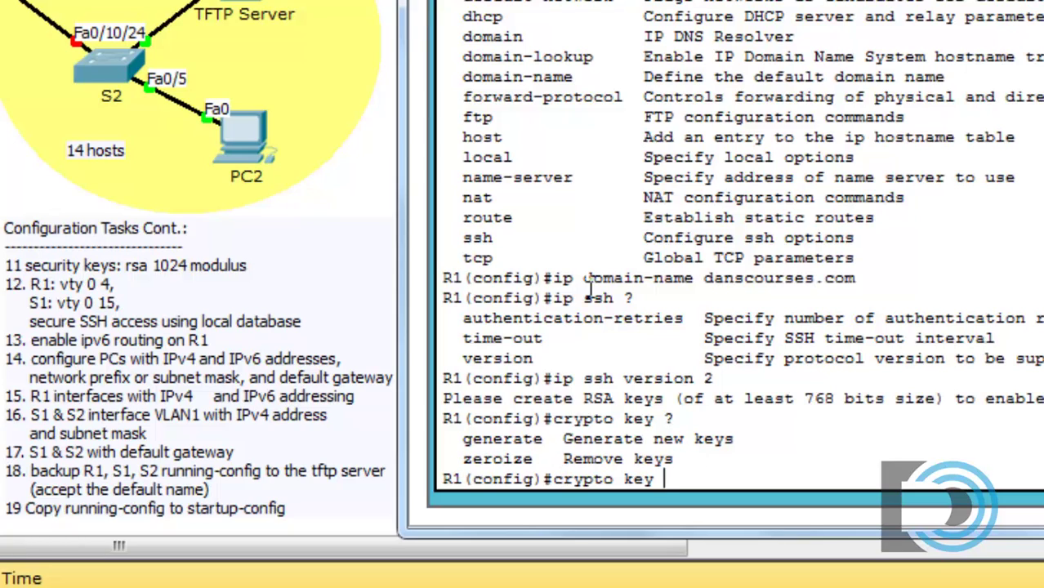
pyautogui.write('generate')
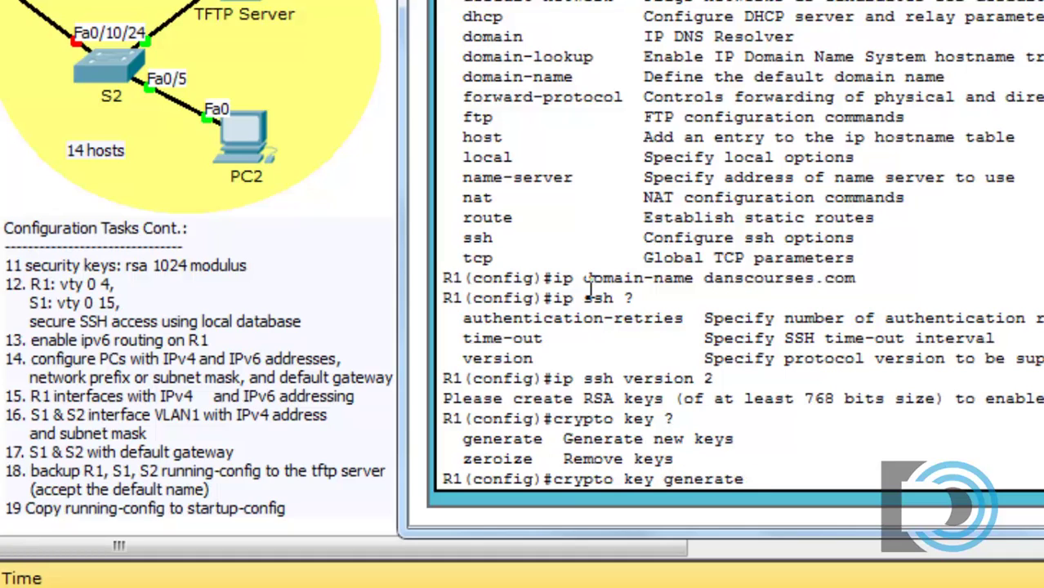
pyautogui.write(' ?')
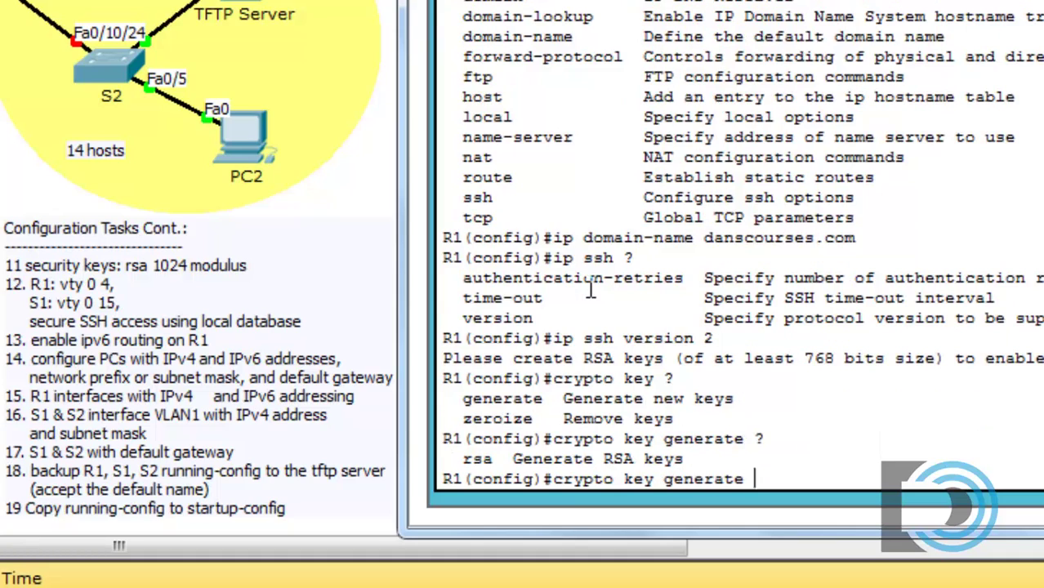
pyautogui.write('rsa')
pyautogui.press('Return')
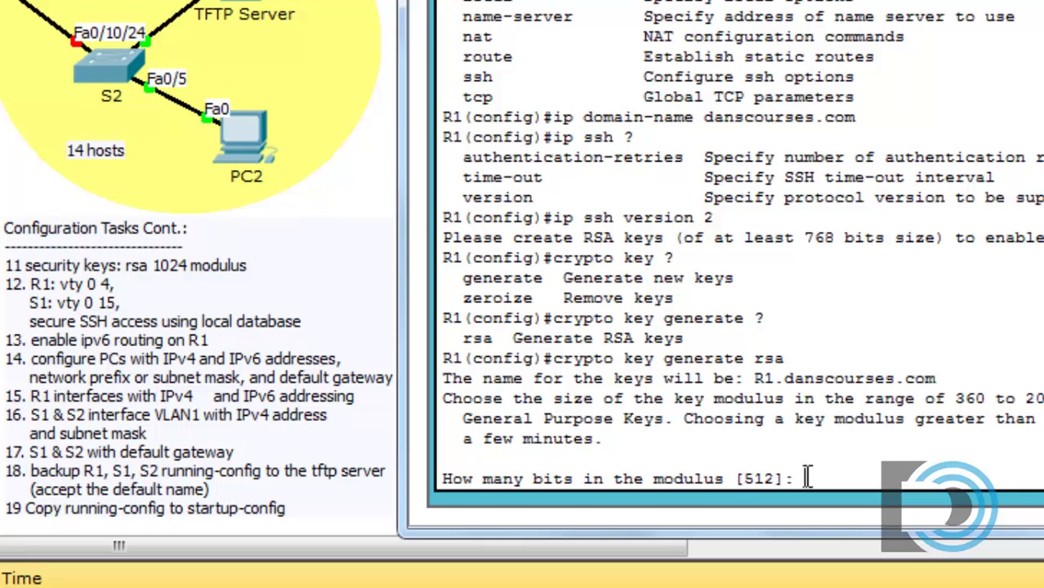
pyautogui.write('1024')
pyautogui.press('Return')
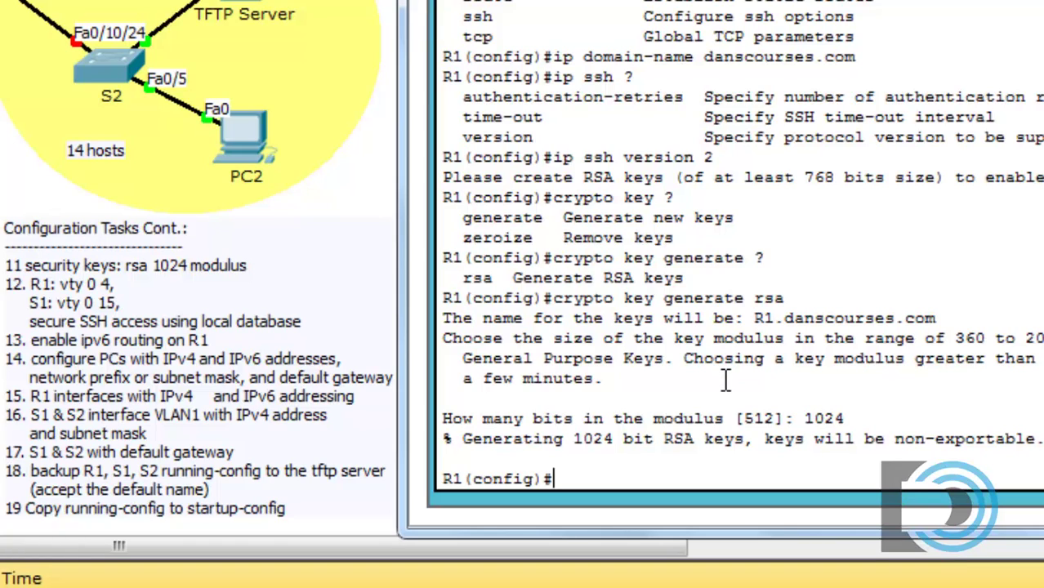
pyautogui.press('Up')
pyautogui.press('Up')
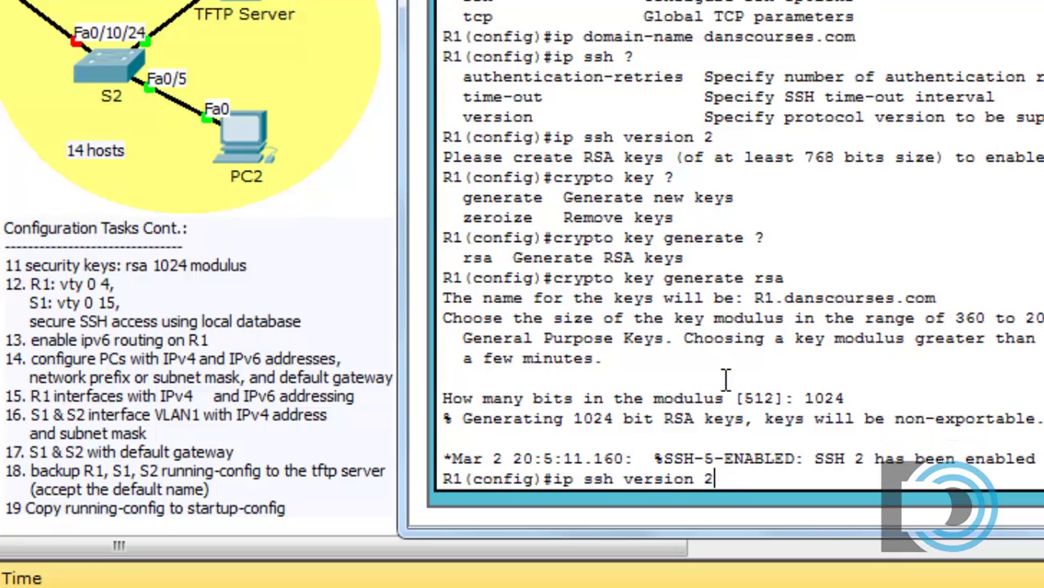
pyautogui.press('Return')
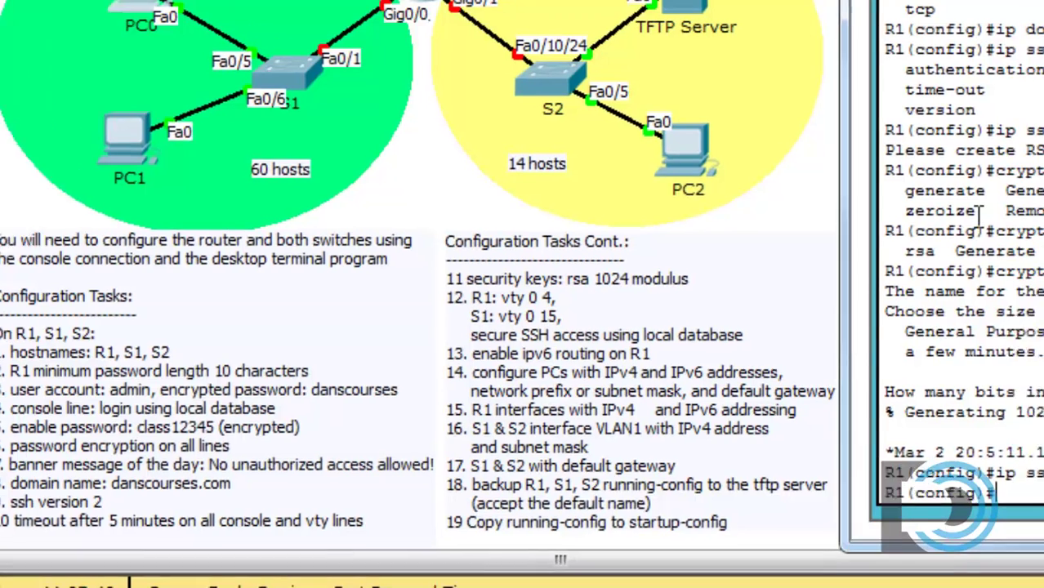
# - Set 'exec-timeout 5 0' on line console 0, then exit to global configuration
pyautogui.write('line console')
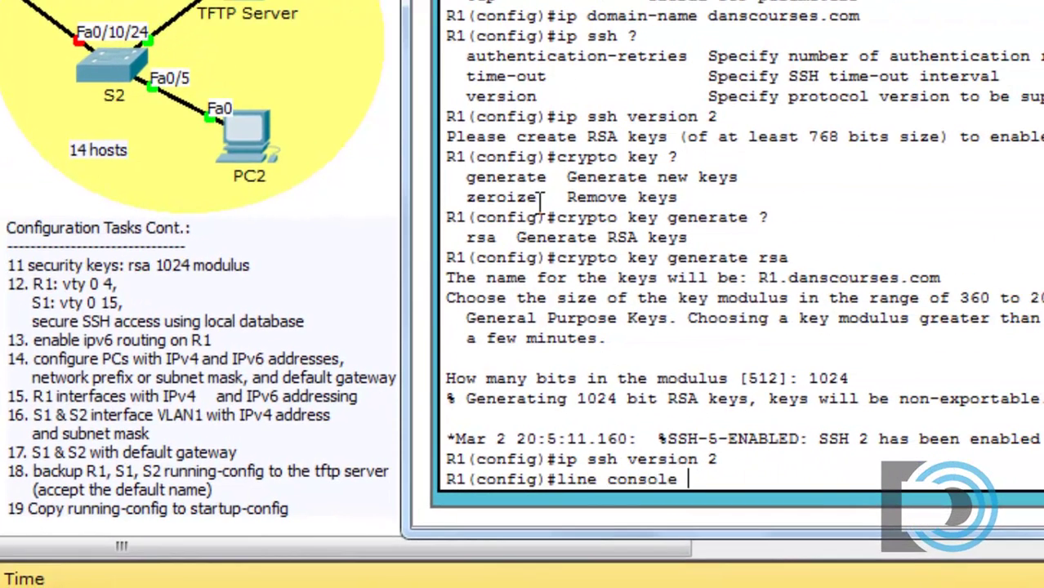
pyautogui.write(' 0')
pyautogui.press('Return')
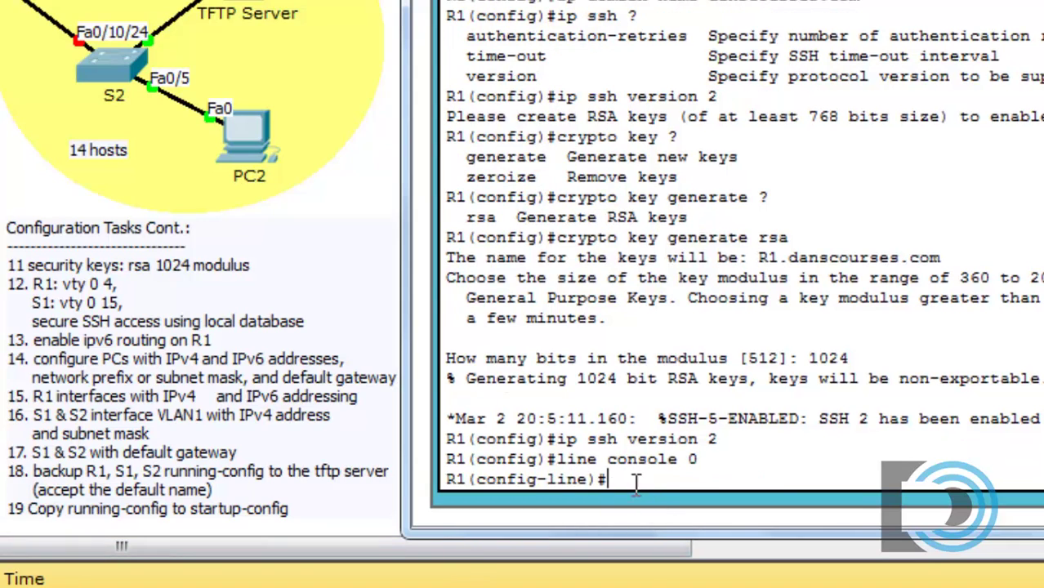
pyautogui.write('exec')
pyautogui.press('Return')
pyautogui.write('exec-timeout')
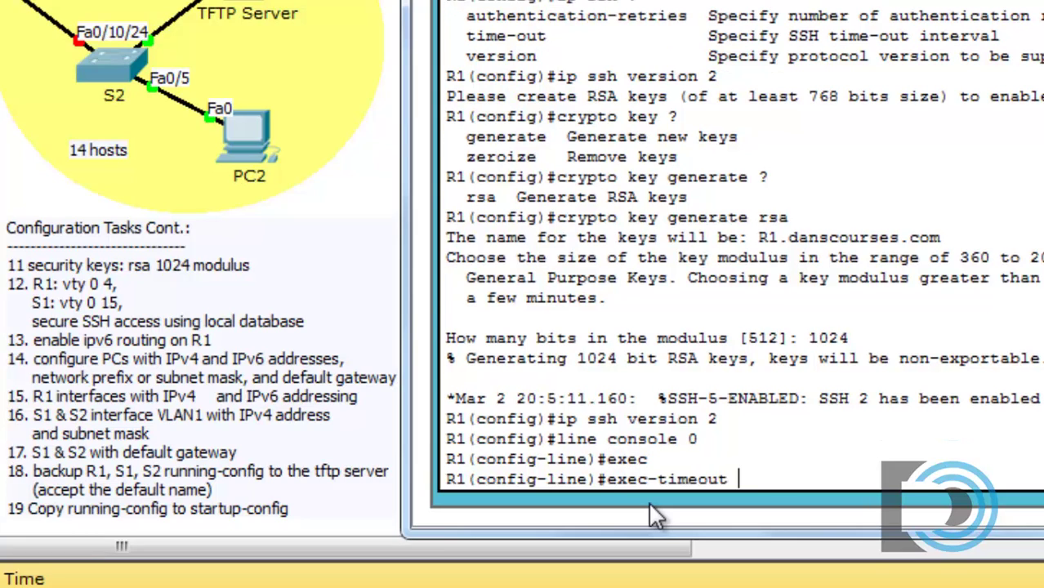
pyautogui.write('?')
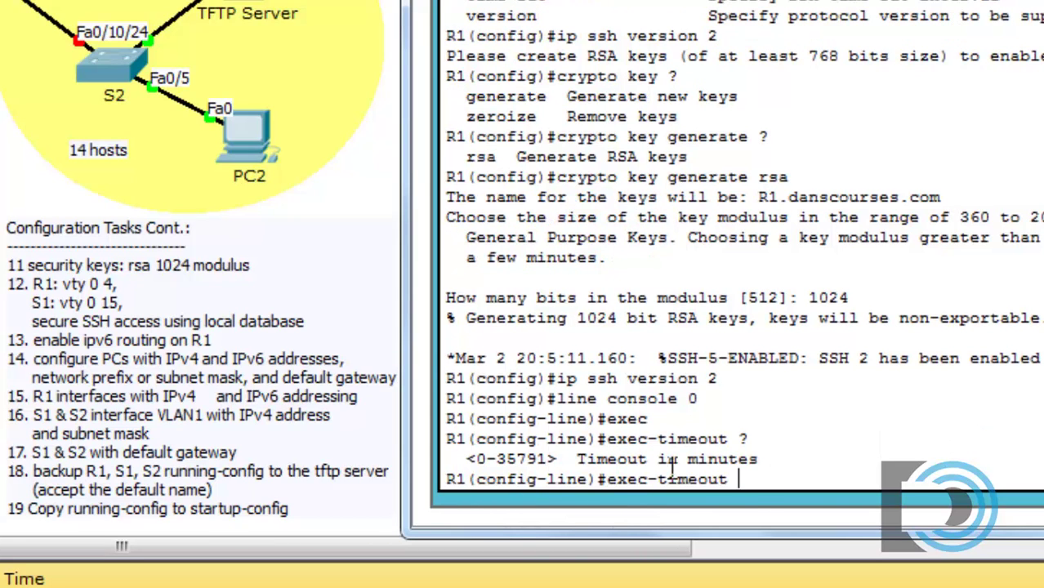
pyautogui.write('5 ?')
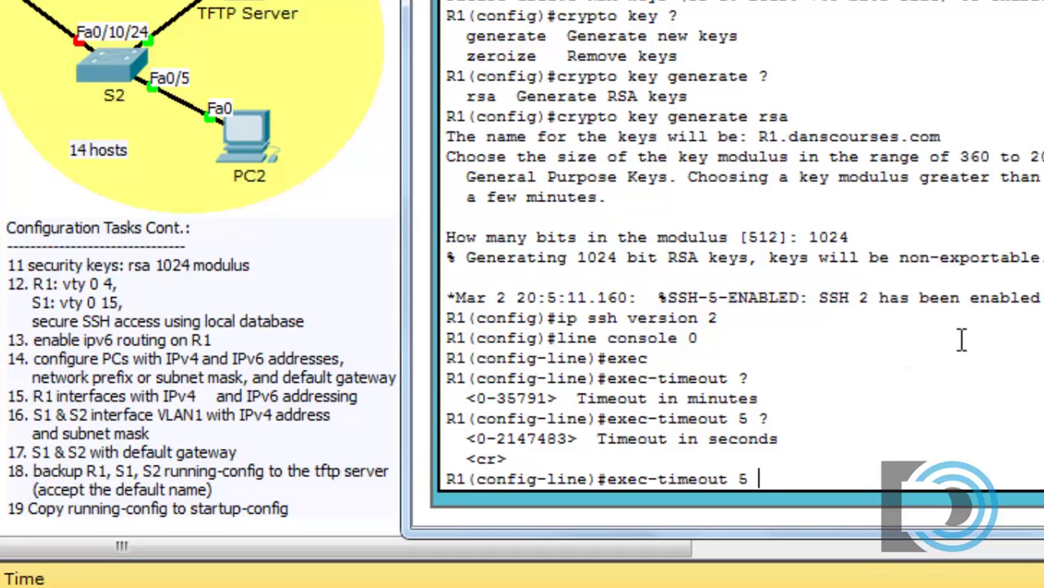
pyautogui.write('0')
pyautogui.press('Return')
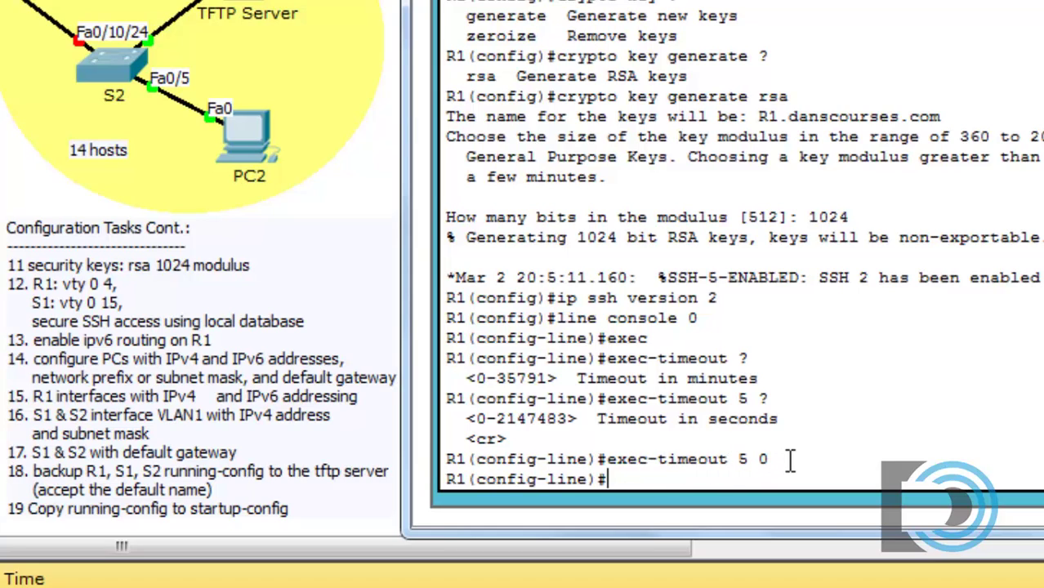
pyautogui.write('exit')
pyautogui.press('Return')
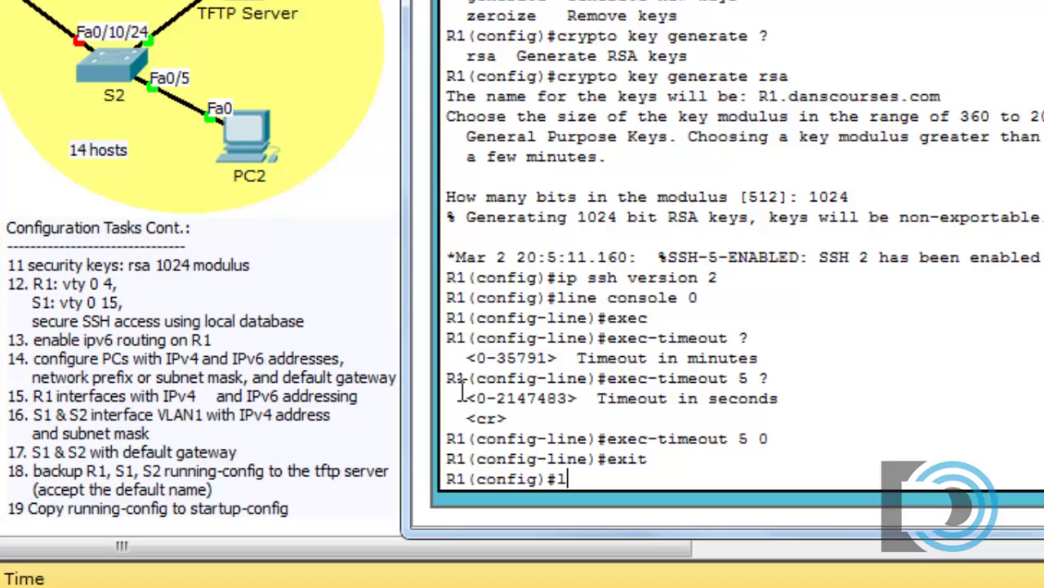
# - On line vty 0 4, enable 'login local' and set 'exec-timeout 5 0'
pyautogui.write('ine vty 0')
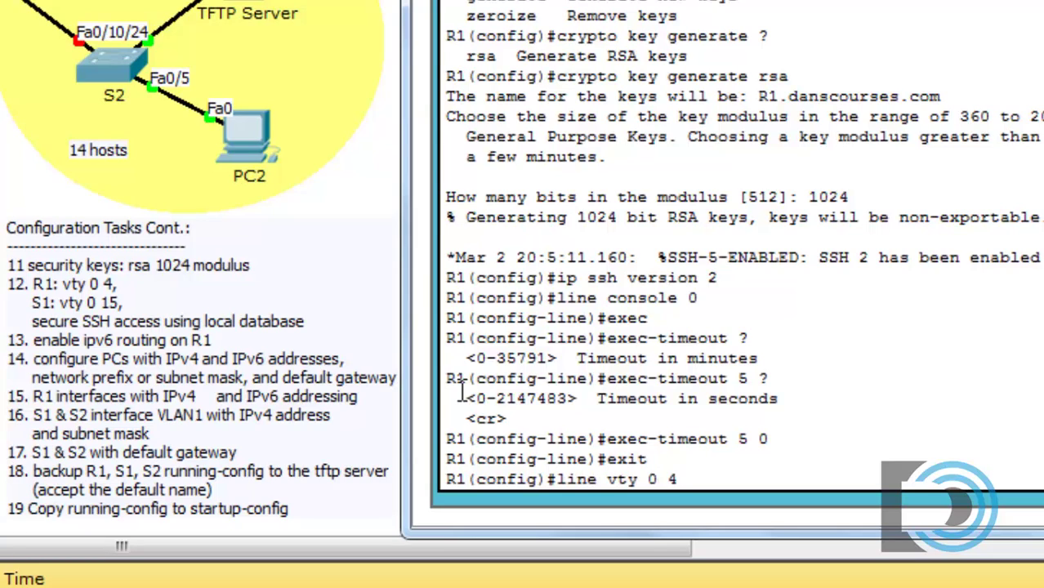
pyautogui.write(' 4')
pyautogui.press('Return')
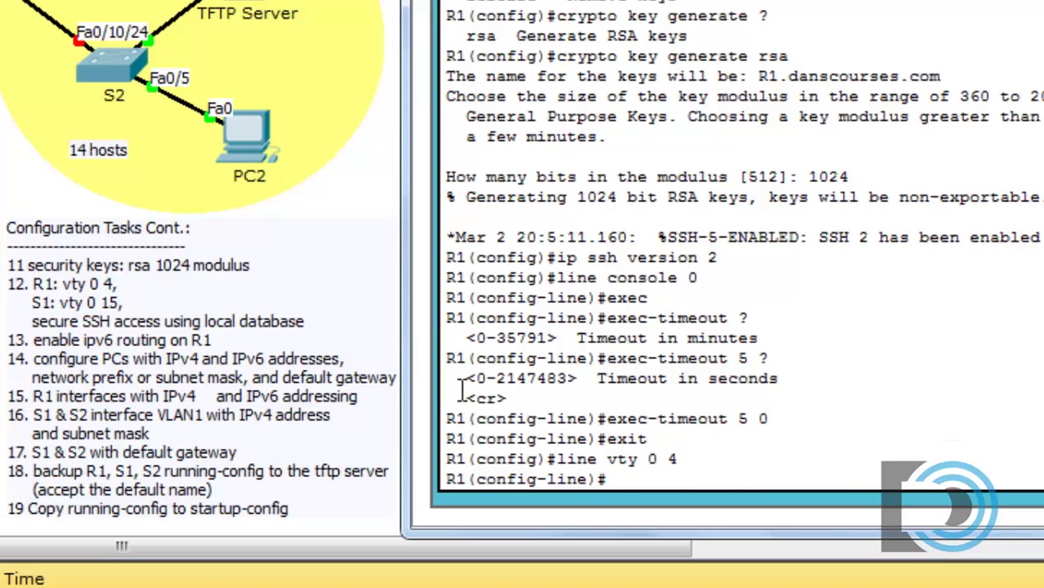
pyautogui.write('login local')
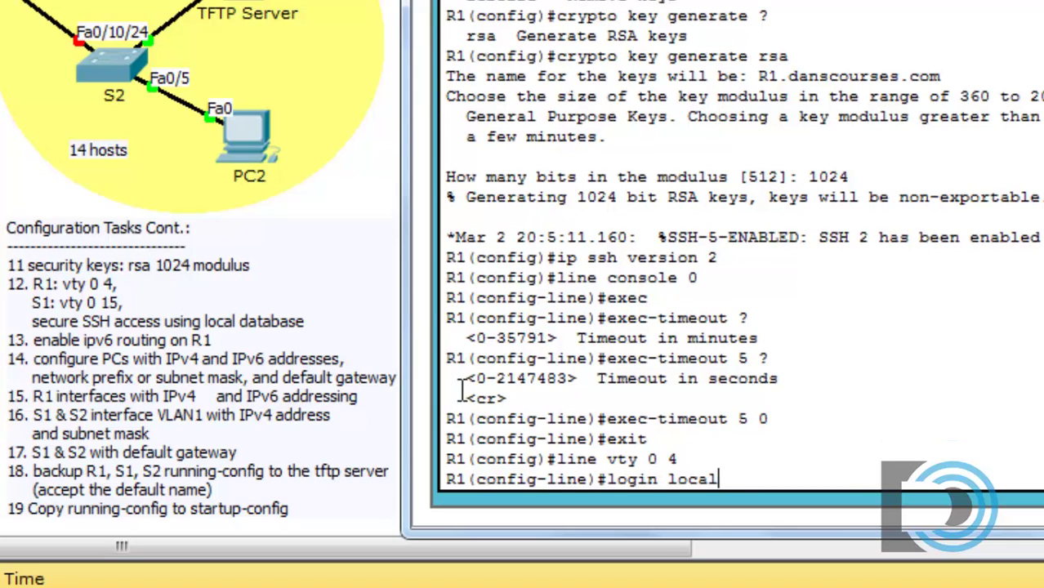
pyautogui.press('Return')
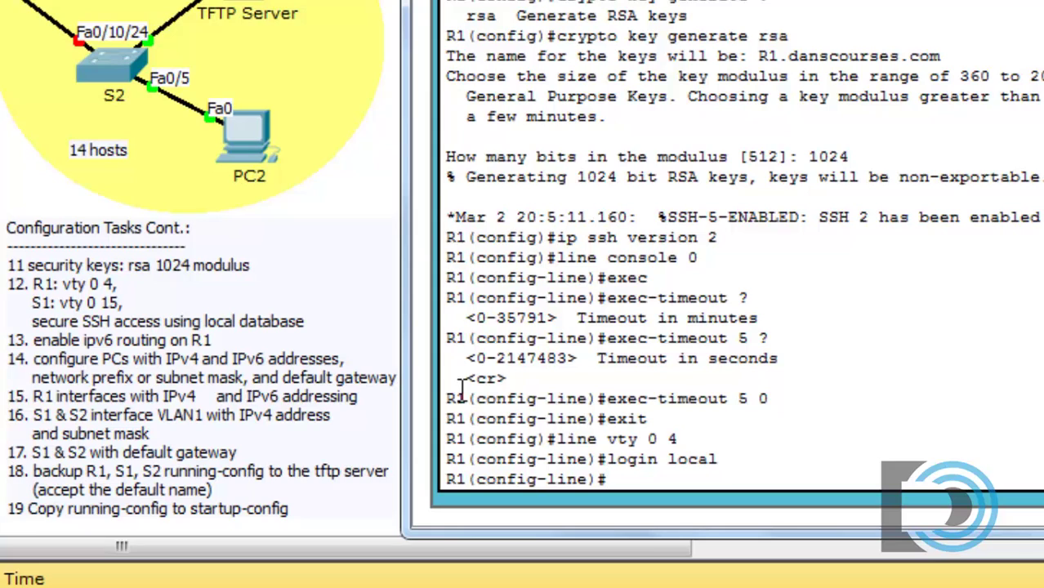
pyautogui.write('exe')
pyautogui.press('Tab')
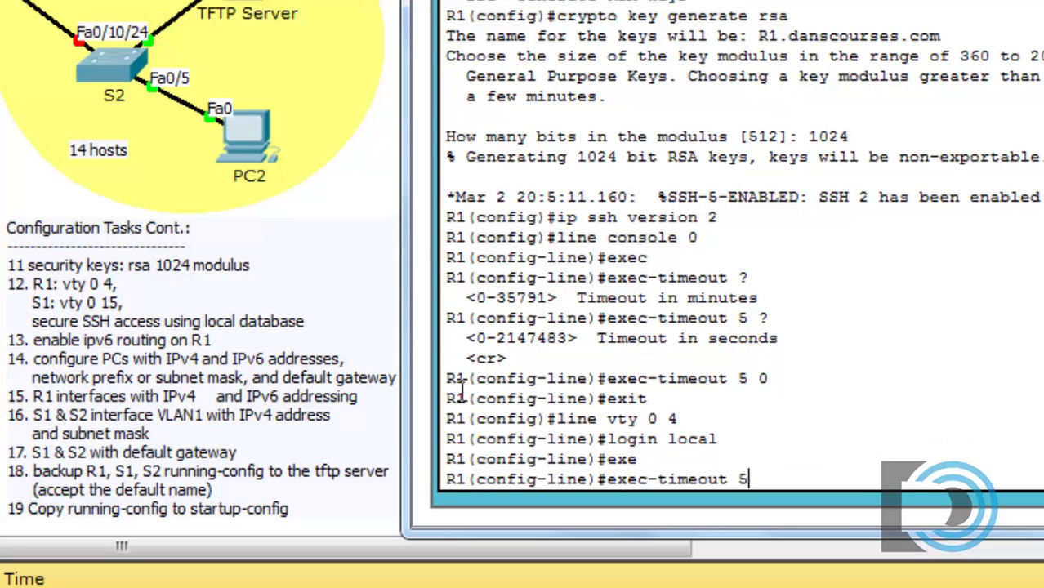
pyautogui.write('5 0')
pyautogui.press('Return')
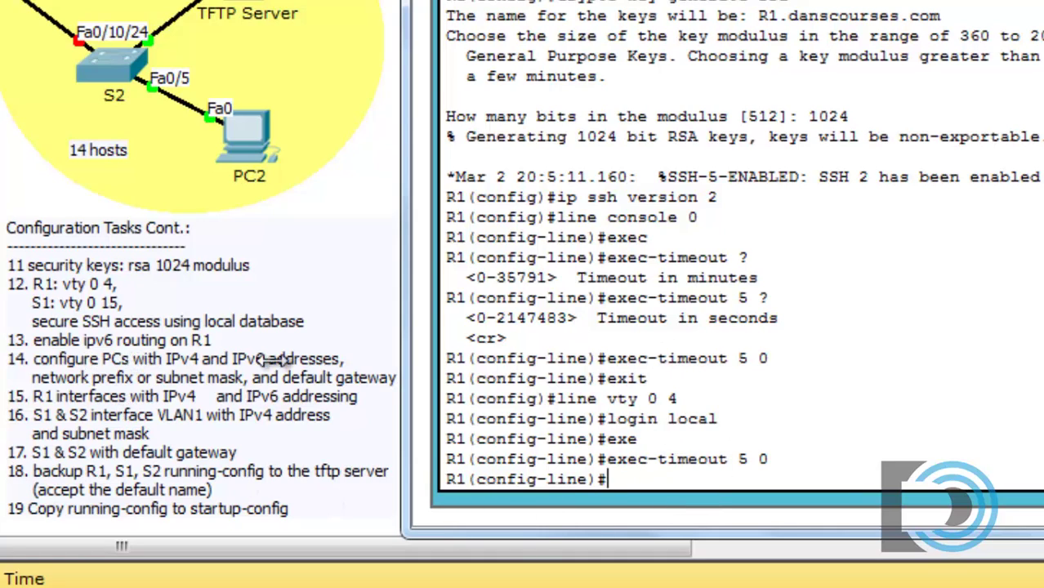
# - Restrict the vty lines to SSH with 'transport input ssh'
pyautogui.write('tra')
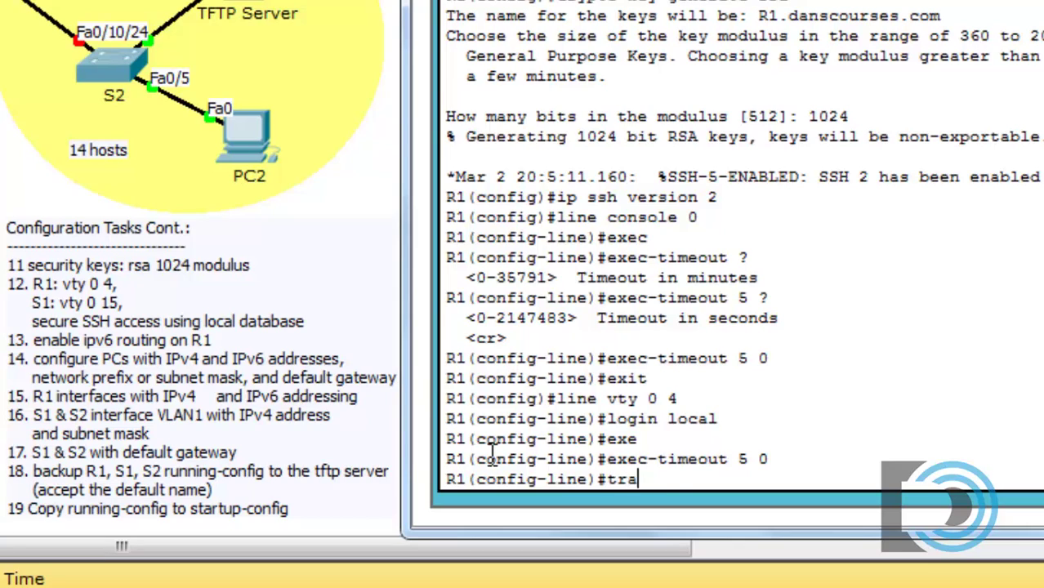
pyautogui.write('nsport ')
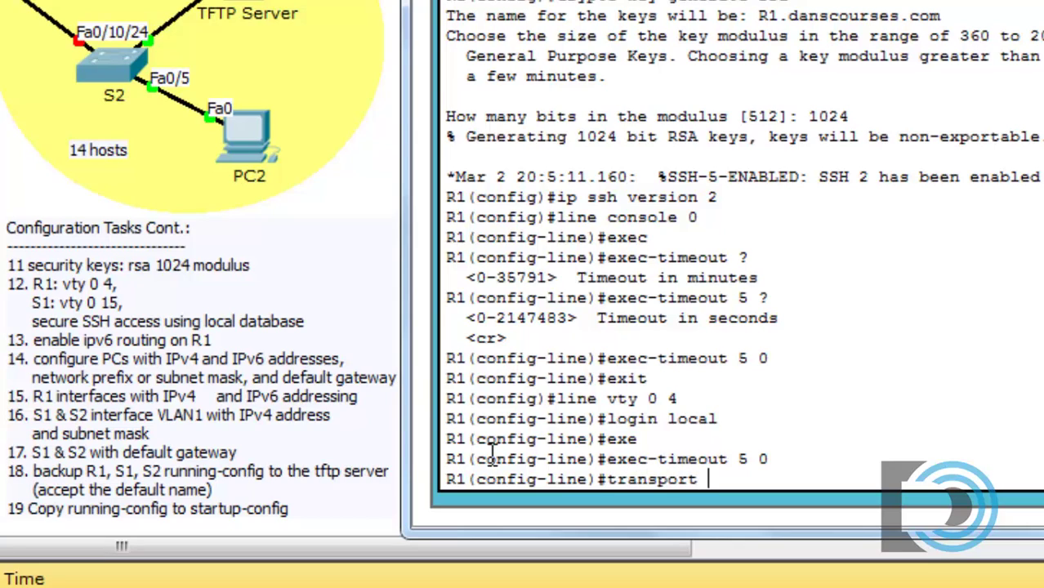
pyautogui.write('?')
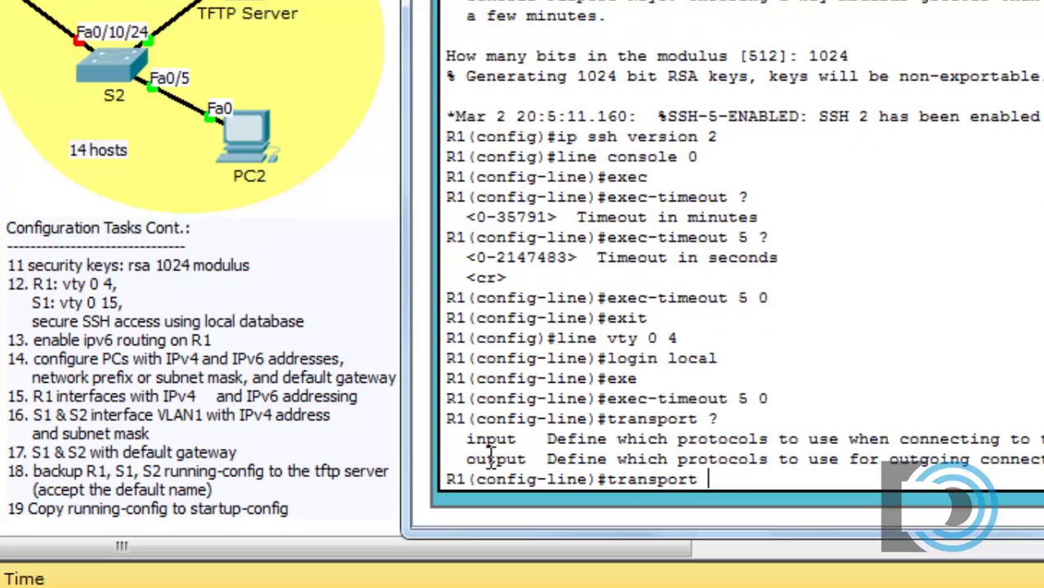
pyautogui.moveTo(466, 441); pyautogui.dragTo(517, 441)
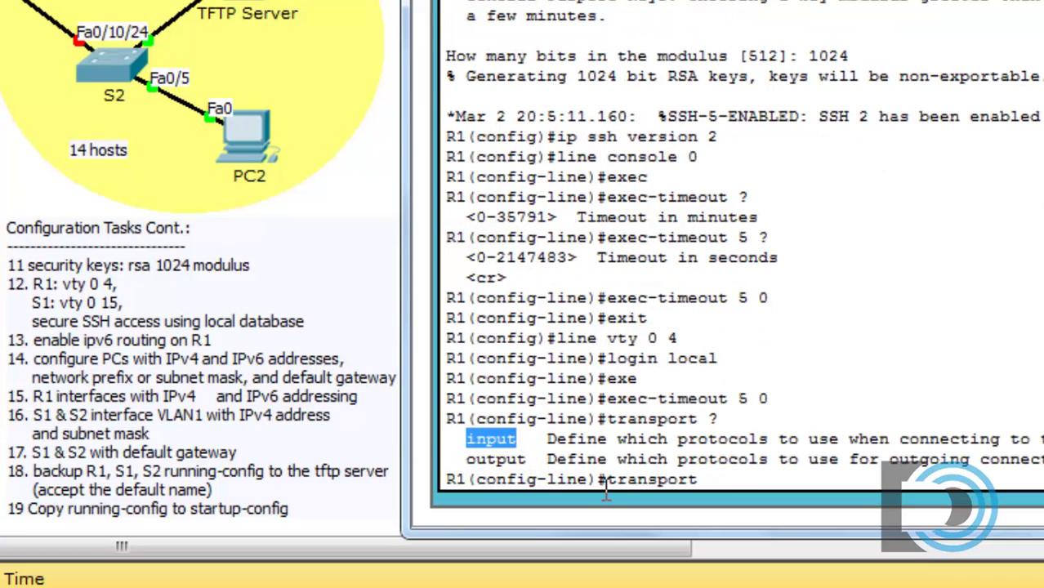
pyautogui.write('input ssh')
pyautogui.press('Return')
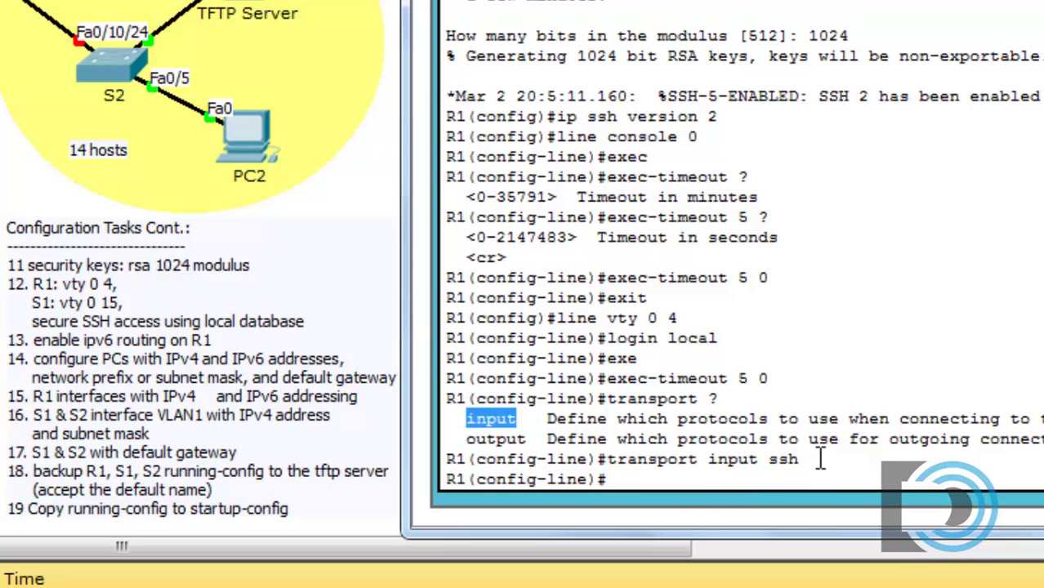
pyautogui.moveTo(814, 459); pyautogui.dragTo(609, 466)
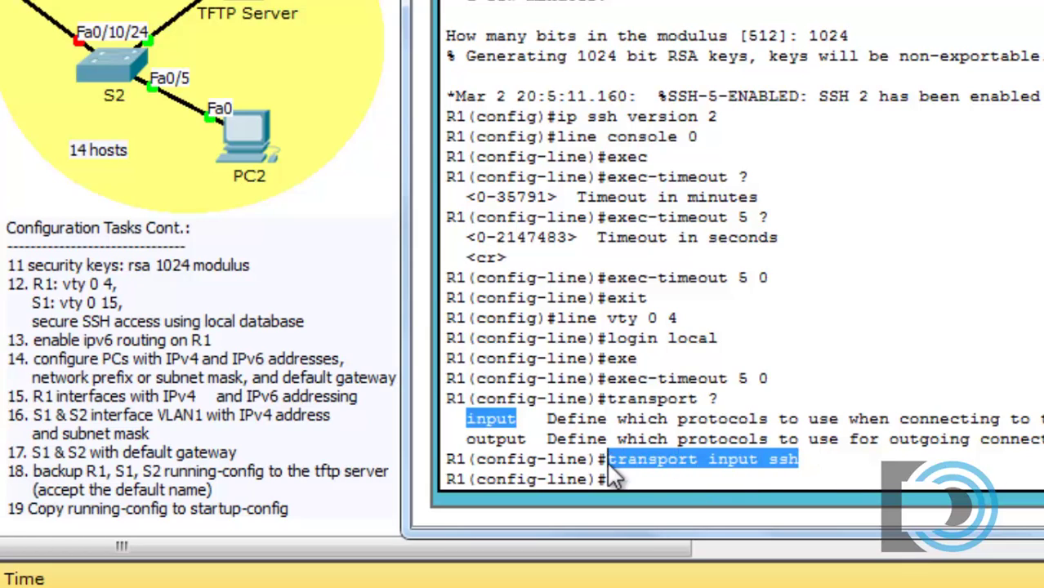
pyautogui.click(667, 480)
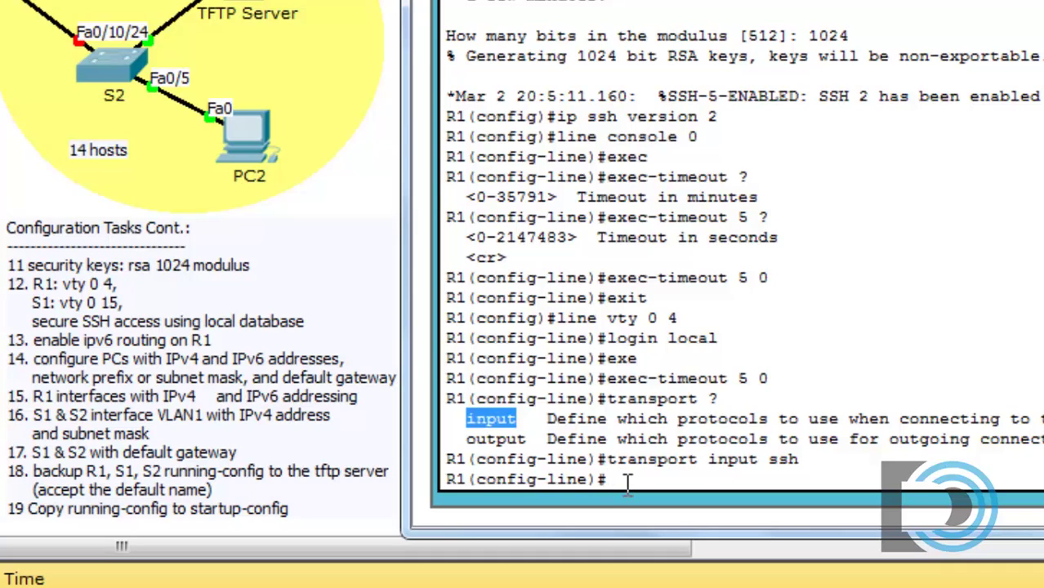
# - Exit vty configuration and enable 'ipv6 unicast-routing' on R1
pyautogui.write('exit')
pyautogui.press('Return')
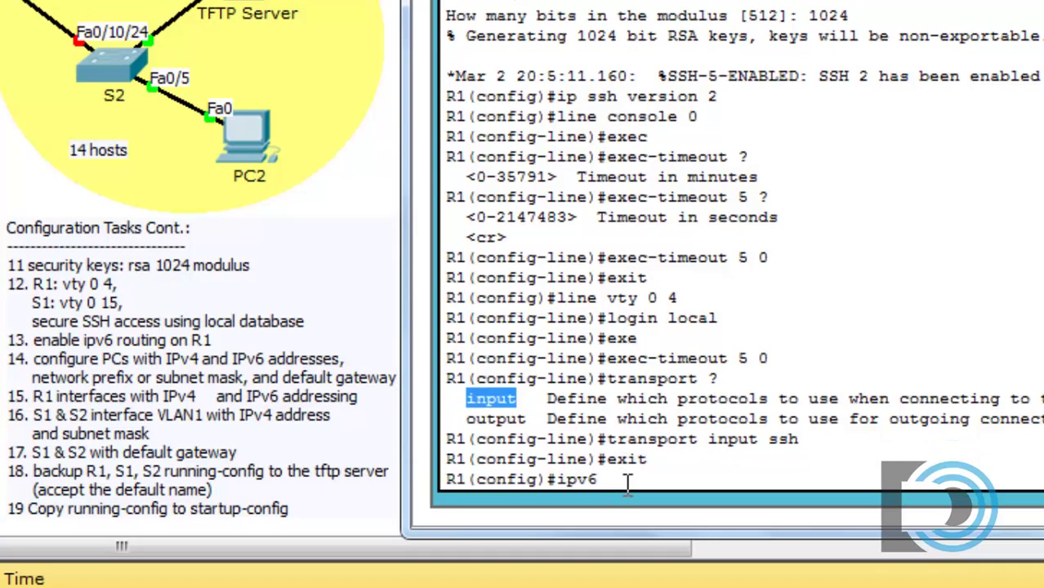
pyautogui.write('ipv6 unicast')
pyautogui.press('Tab')
pyautogui.press('Return')
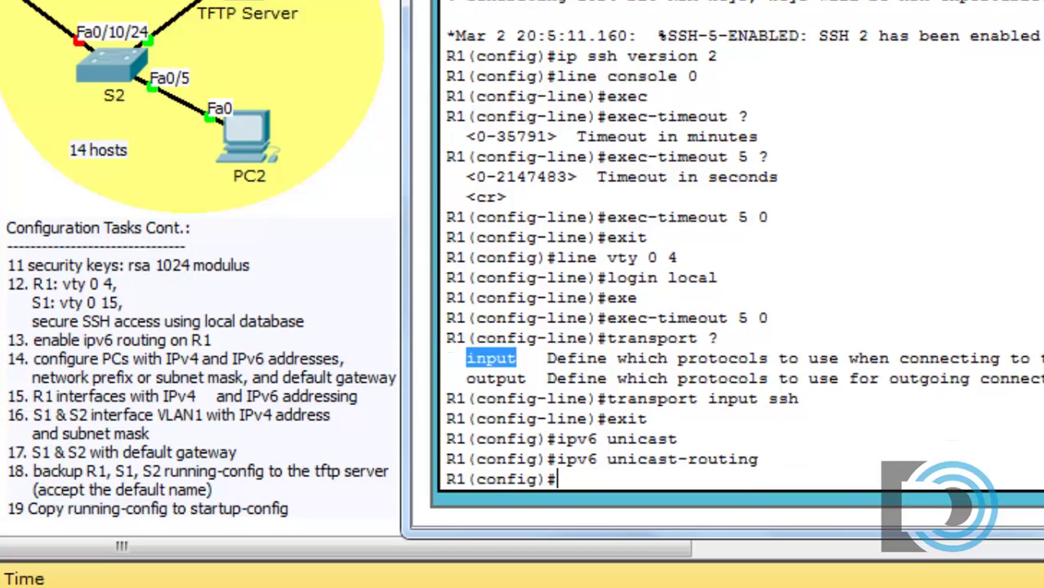